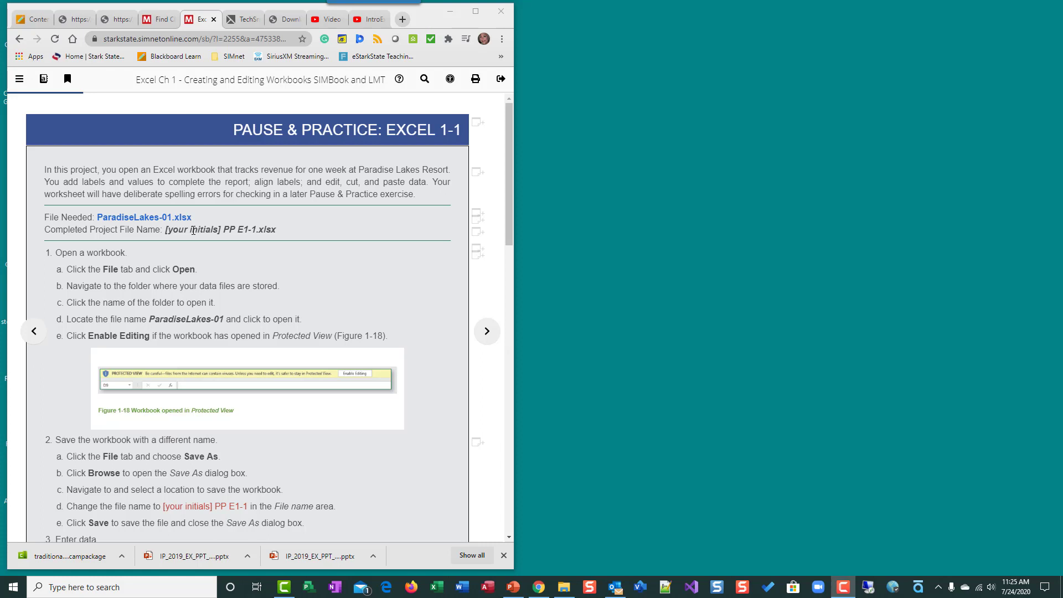
# Open ParadiseLakes-01.xlsx from the project instructions with editing enabled and dismiss the Office update notice.
pyautogui.click(154, 221)
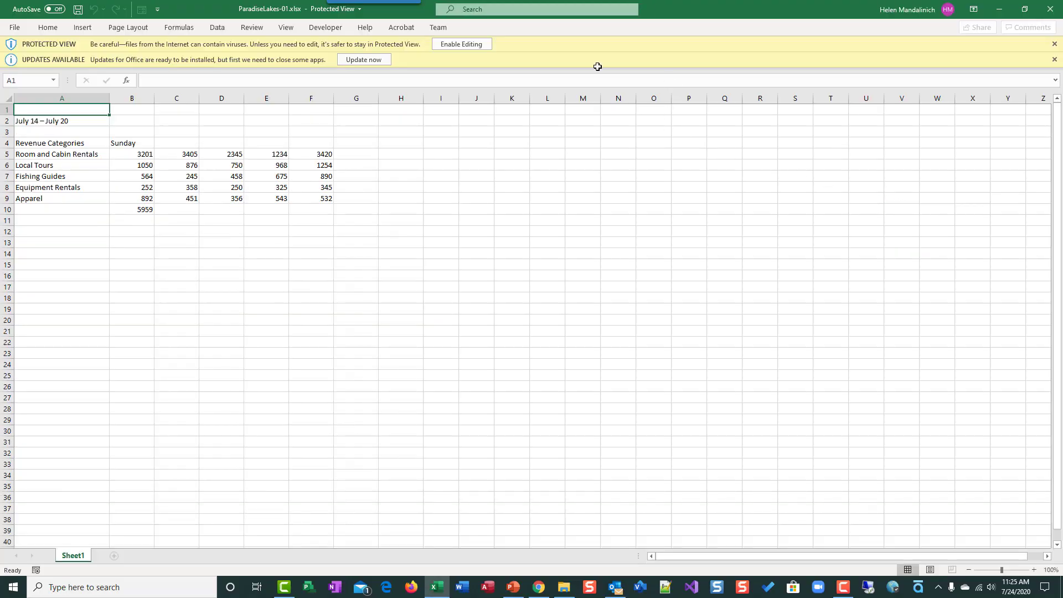
pyautogui.click(447, 45)
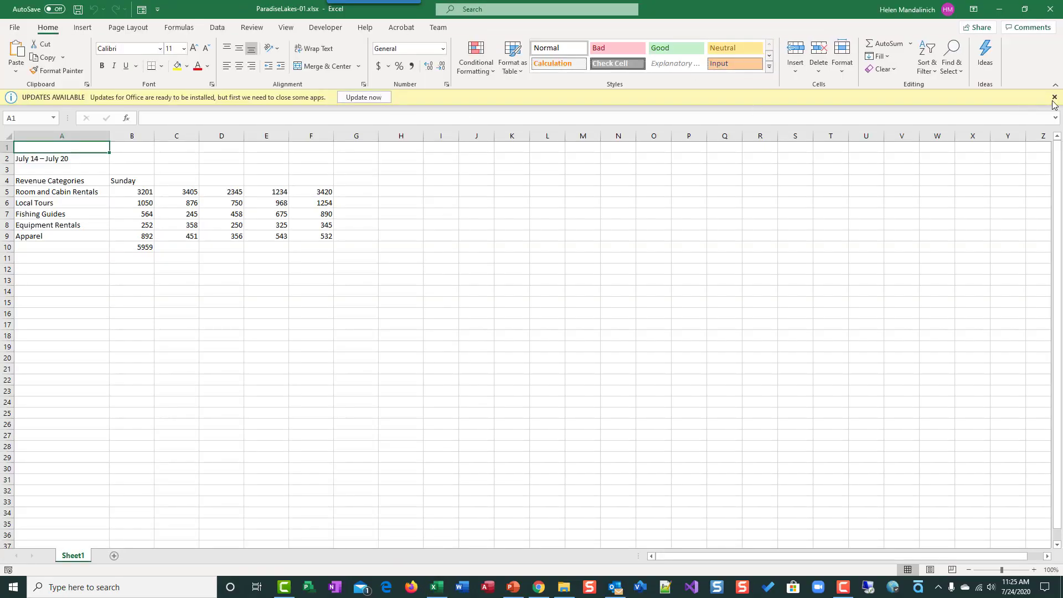
pyautogui.click(1054, 98)
# Reduce the workbook from full screen and arrange it side by side with the browser instructions.
pyautogui.click(1024, 9)
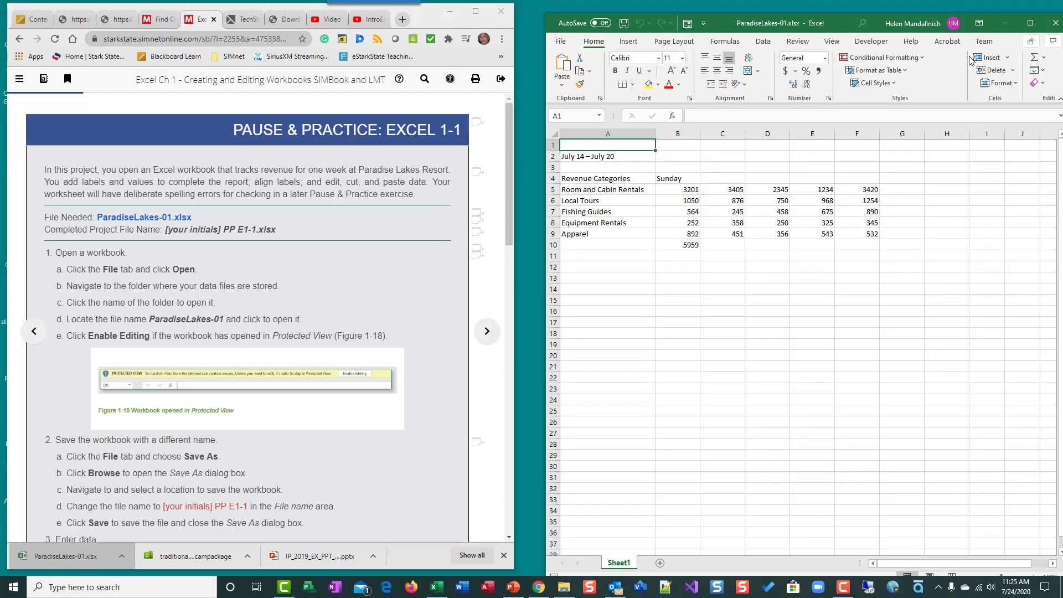
pyautogui.moveTo(837, 25); pyautogui.dragTo(816, 15)
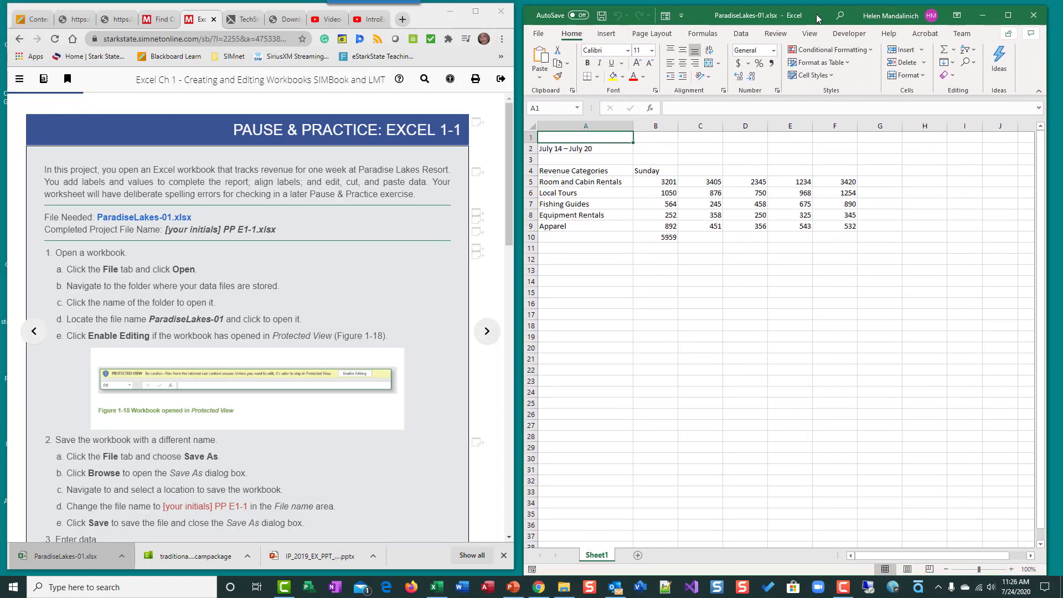
pyautogui.moveTo(514, 20); pyautogui.dragTo(523, 19)
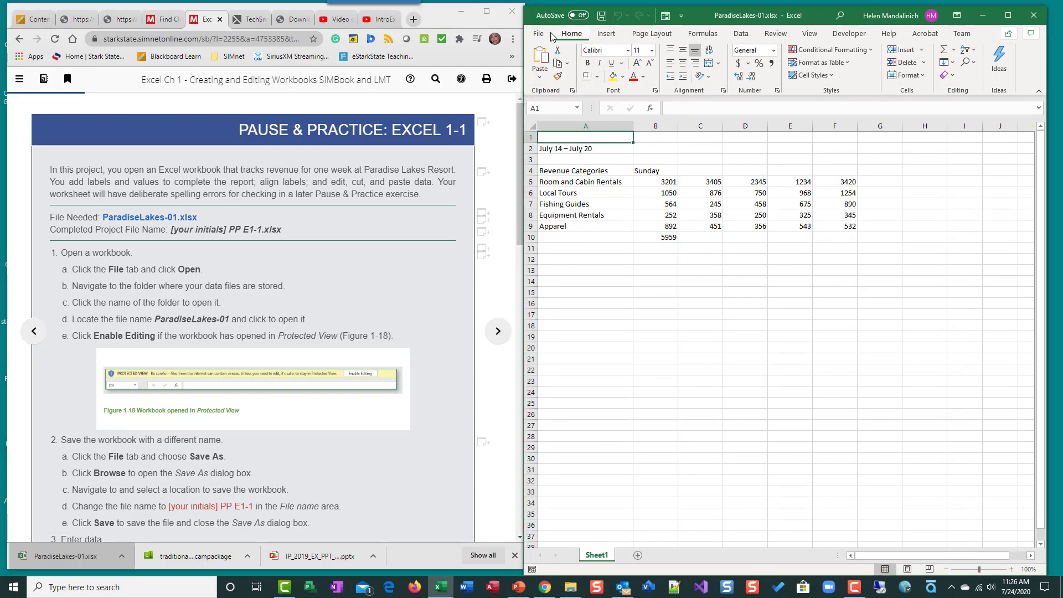
# Save a copy of the workbook in the Downloads folder under the file name hjm PP E1-4.
pyautogui.click(539, 34)
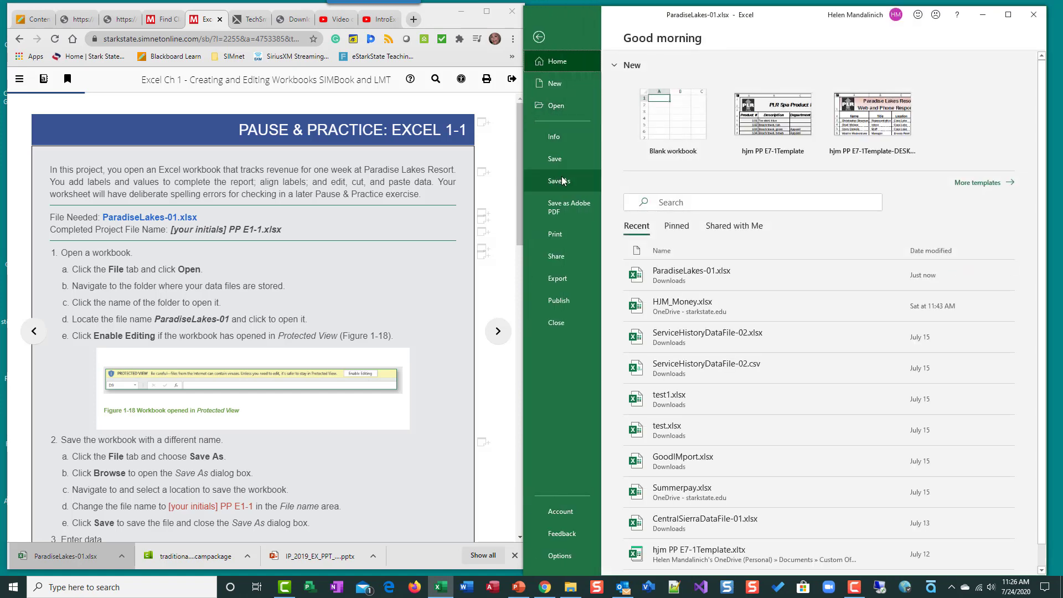
pyautogui.click(559, 180)
pyautogui.click(668, 311)
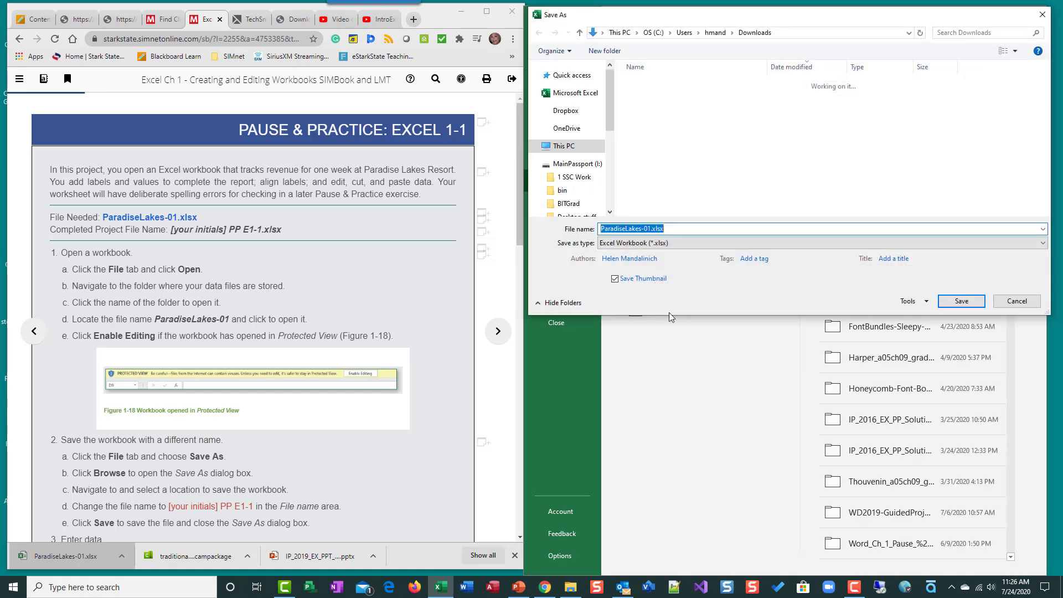
pyautogui.write('hjm')
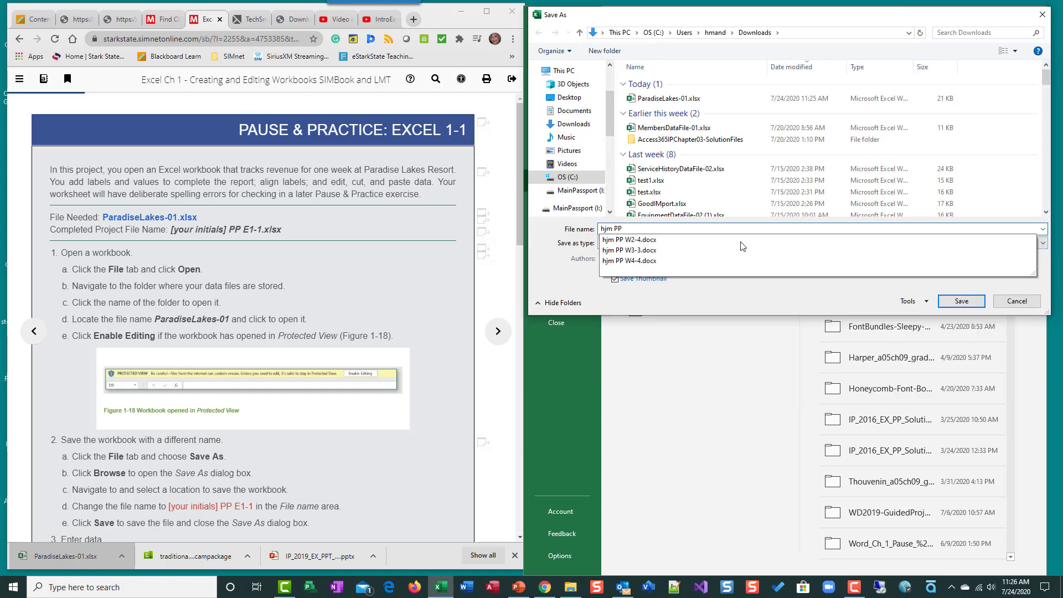
pyautogui.write(' PP E1-4')
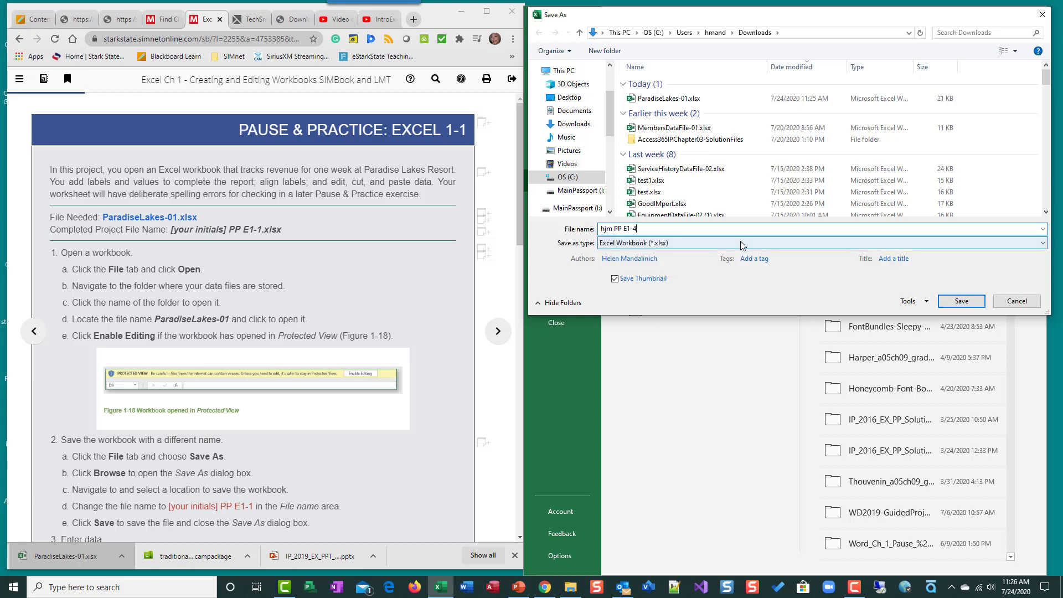
pyautogui.click(961, 301)
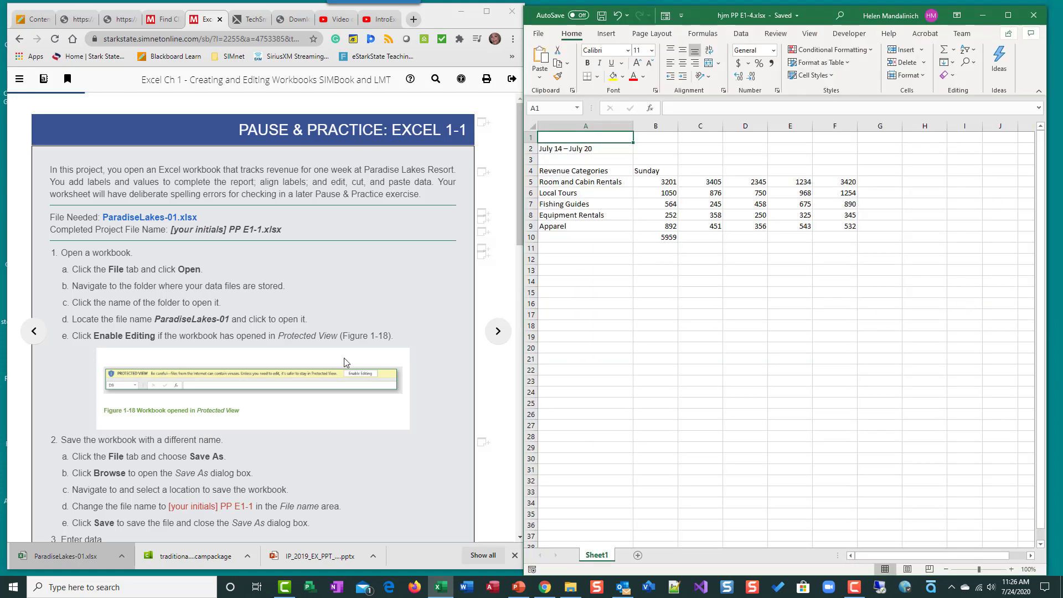
# Enter the title Paradise Lakes Resort in cell A1, following the data entry instructions.
pyautogui.scroll(-6, 343, 362)
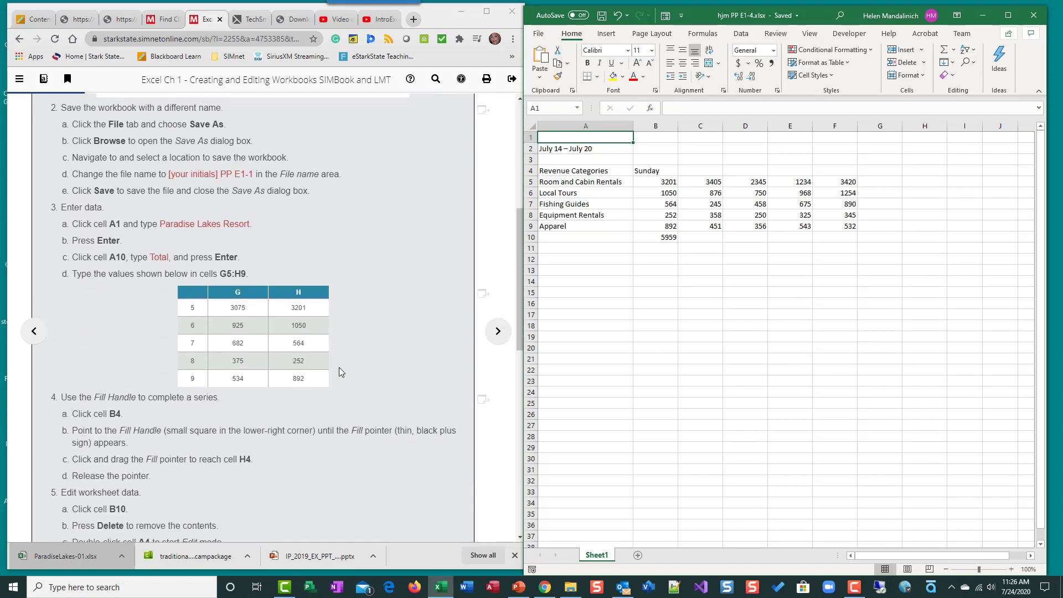
pyautogui.scroll(-2, 339, 371)
pyautogui.scroll(1, 339, 371)
pyautogui.scroll(-1, 339, 371)
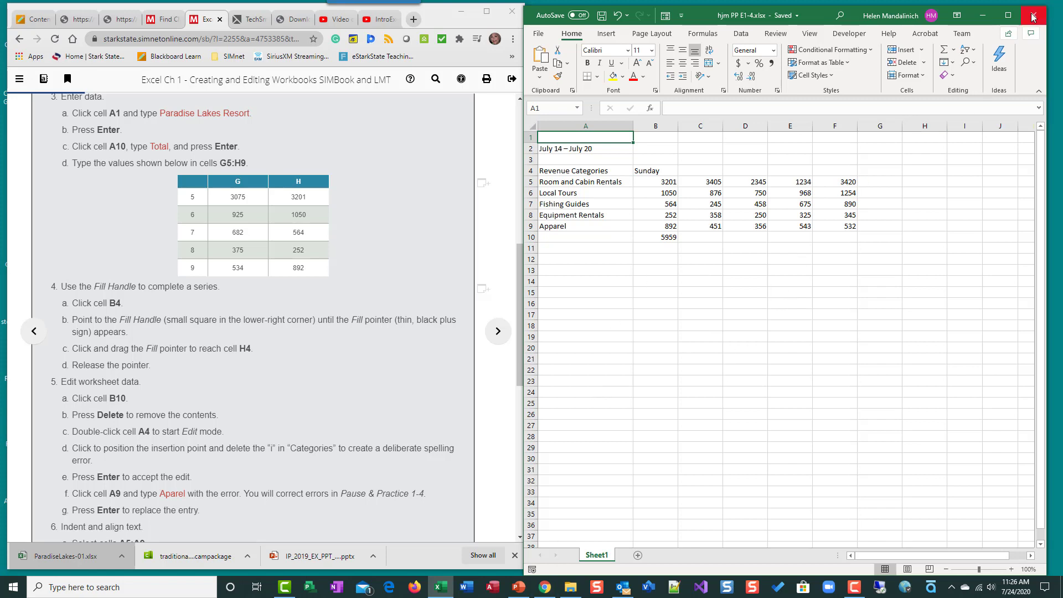
pyautogui.moveTo(816, 15); pyautogui.dragTo(818, 11)
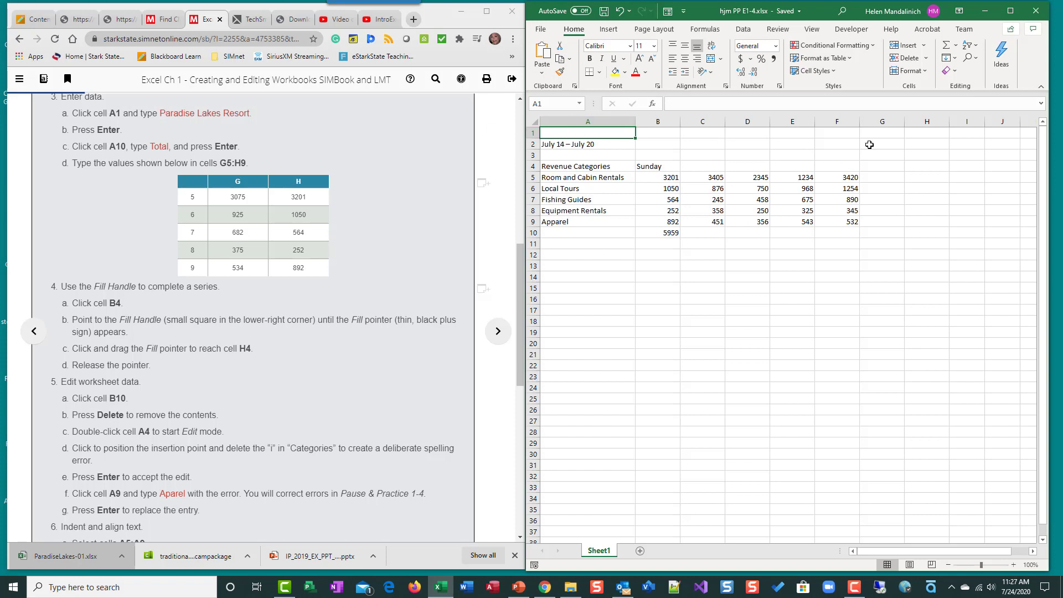
pyautogui.write('Paradise')
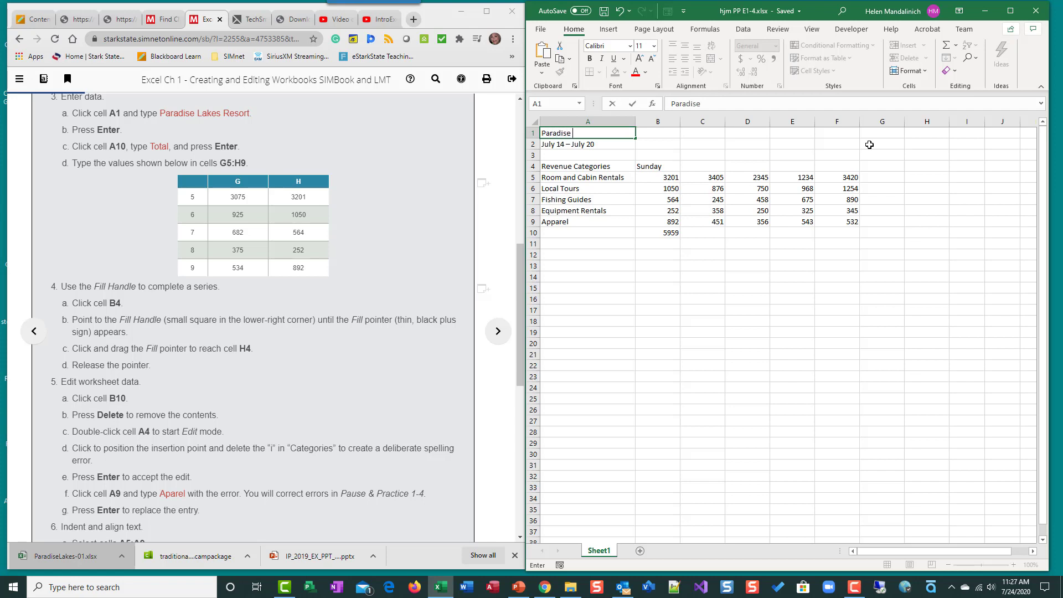
pyautogui.write(' Lakes Resort')
pyautogui.press('Return')
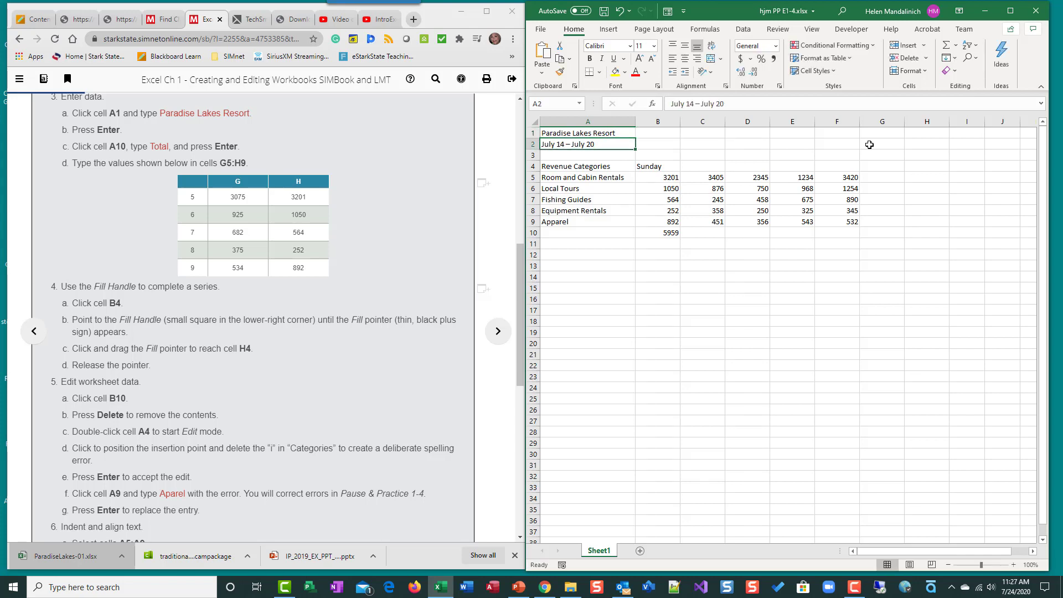
# Enter the label Total in cell A10, below the revenue categories.
pyautogui.click(567, 235)
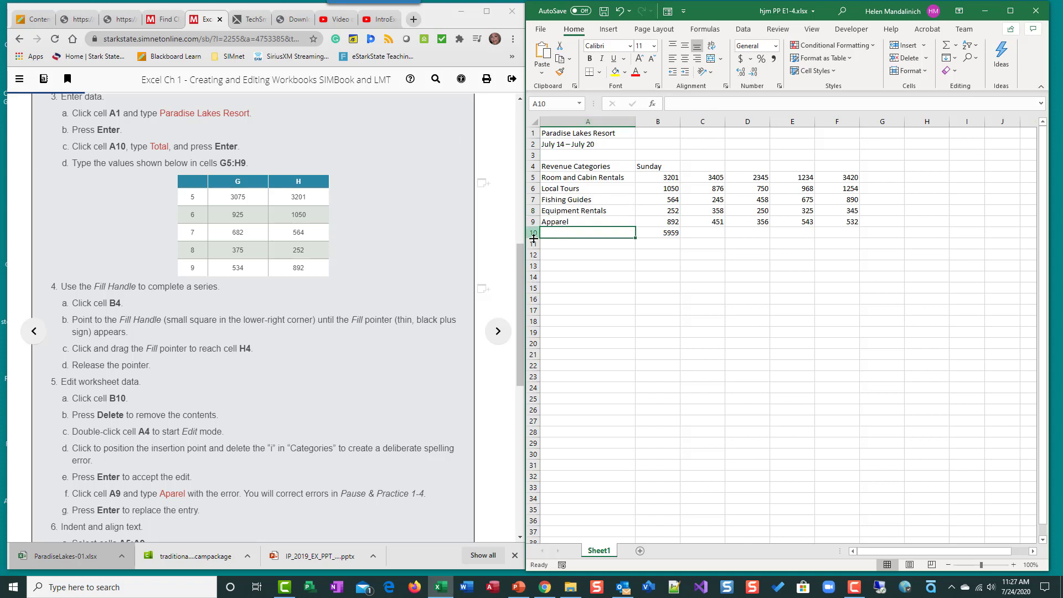
pyautogui.write('Tota')
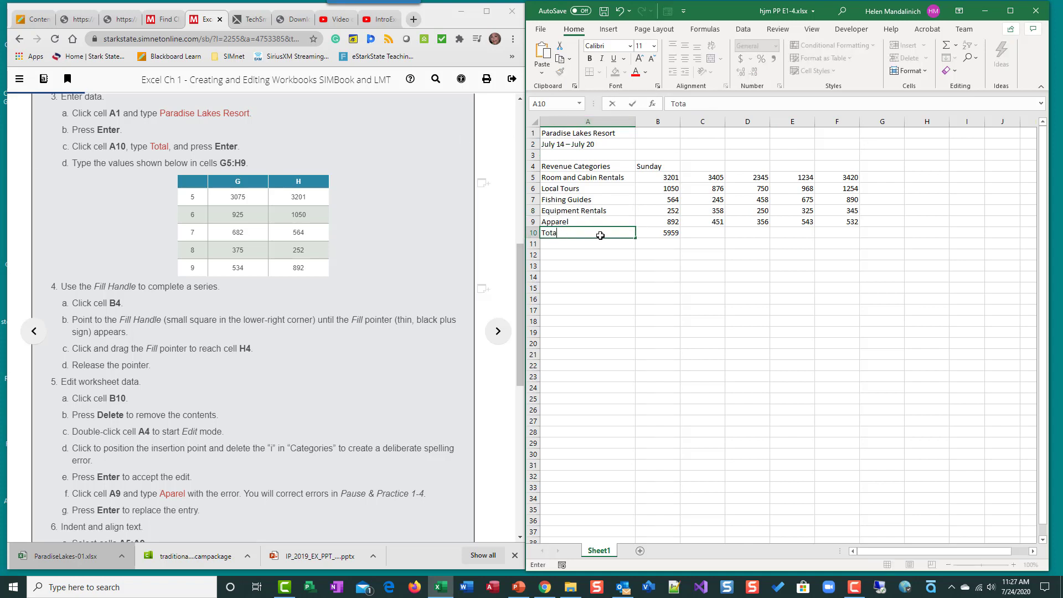
pyautogui.write('l')
pyautogui.press('Return')
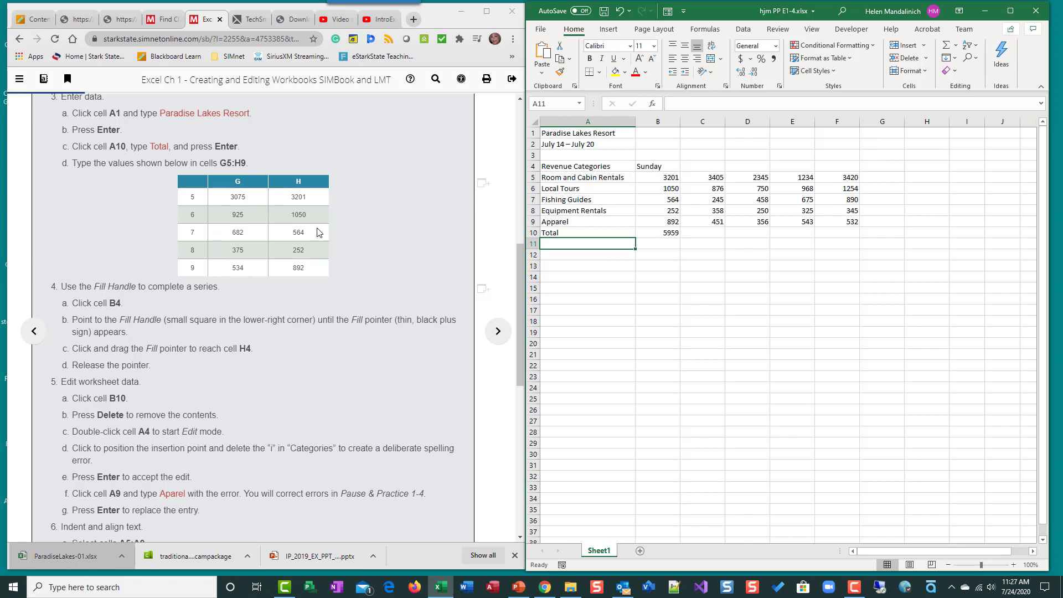
# Enter 3075 and 3201 in cells G5:H5, and 925 and 1050 in cells G6:H6.
pyautogui.click(877, 178)
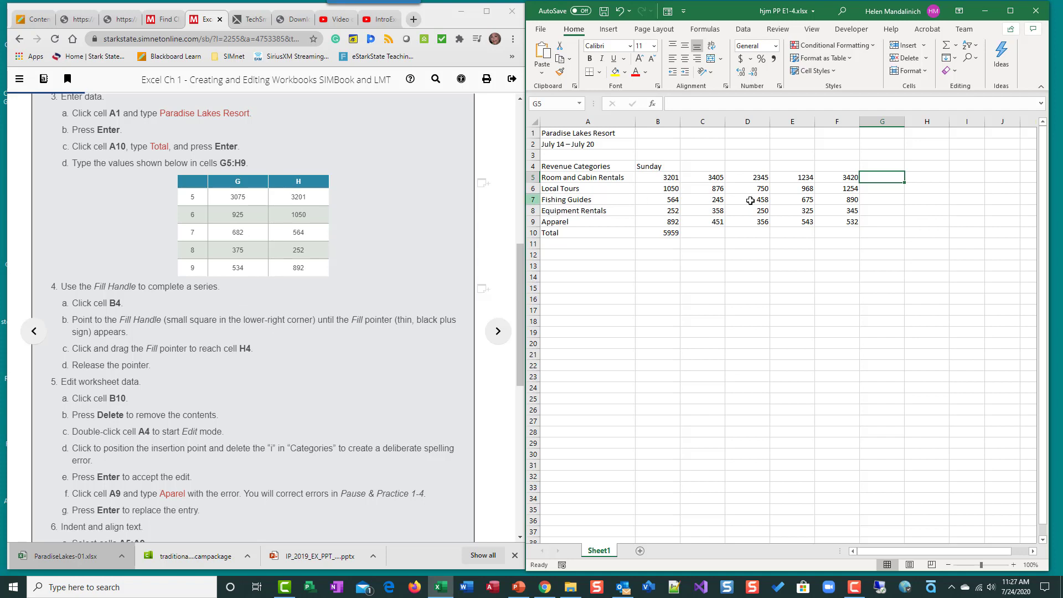
pyautogui.write('3075')
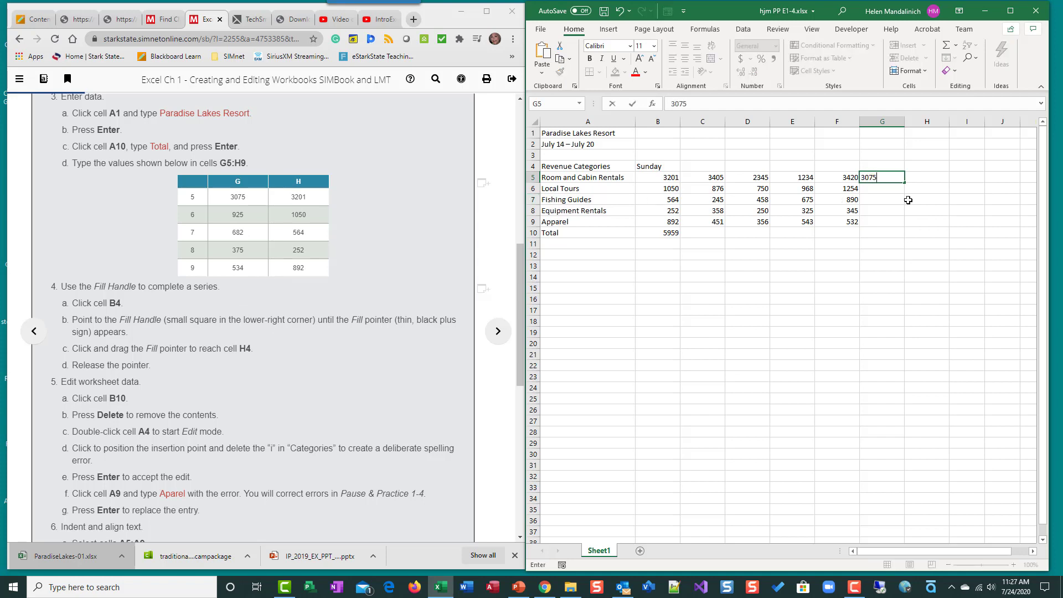
pyautogui.press('Tab')
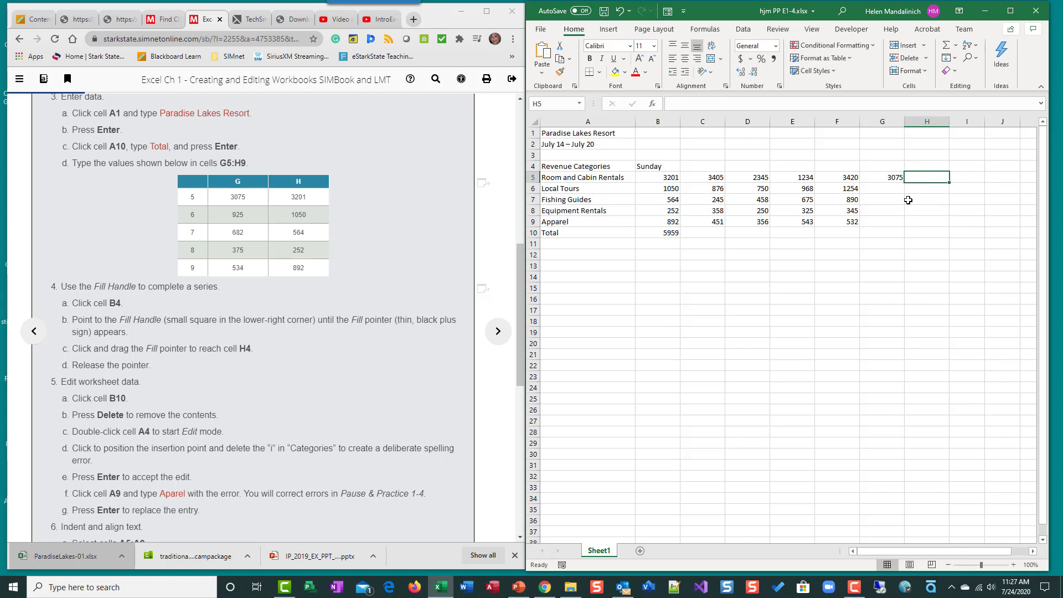
pyautogui.write('3201')
pyautogui.press('Return')
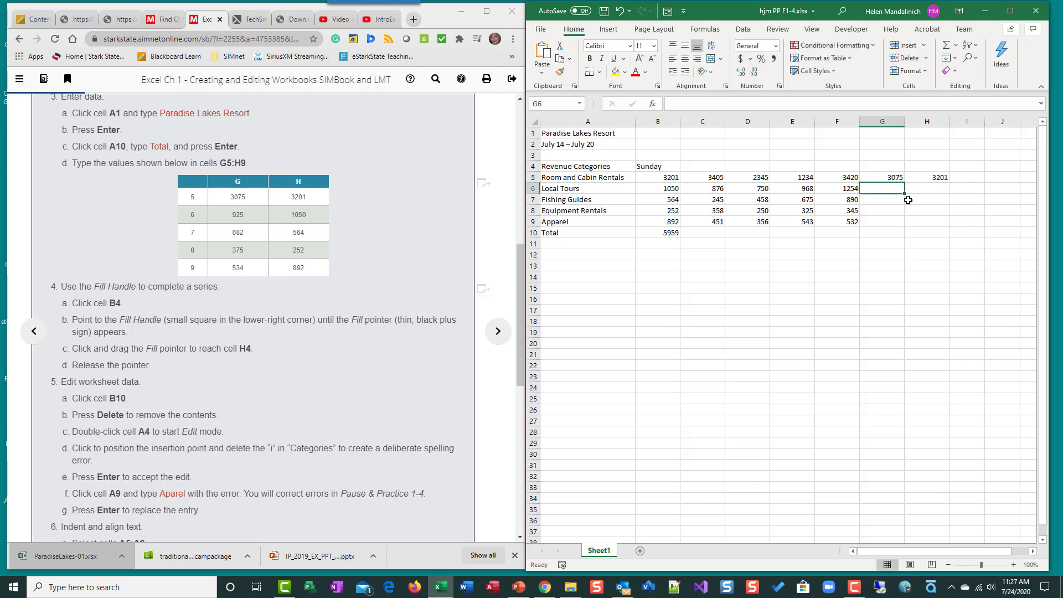
pyautogui.write('925')
pyautogui.press('Tab')
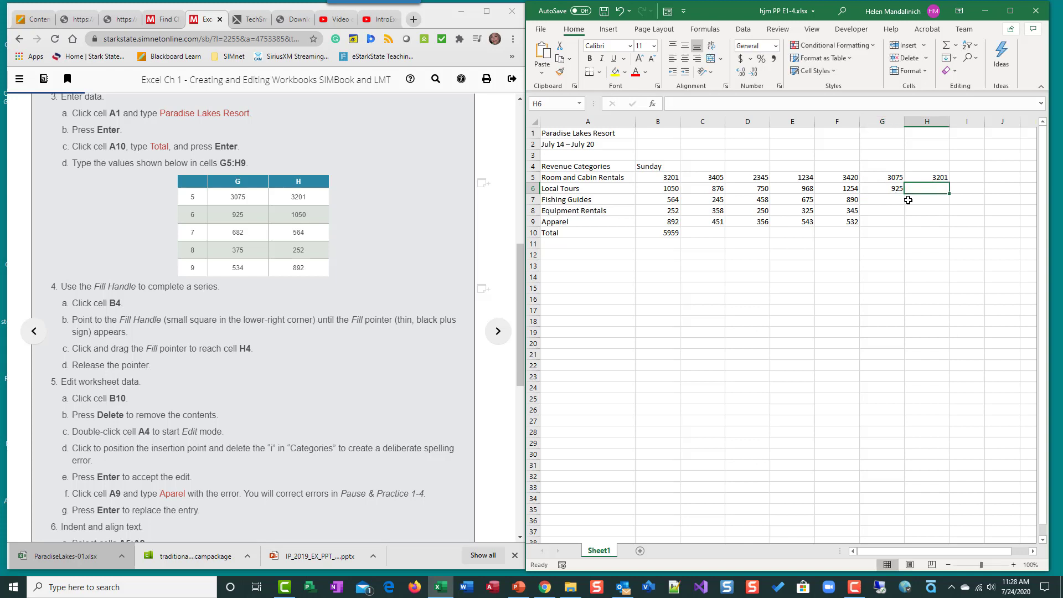
pyautogui.write('1050')
pyautogui.press('Return')
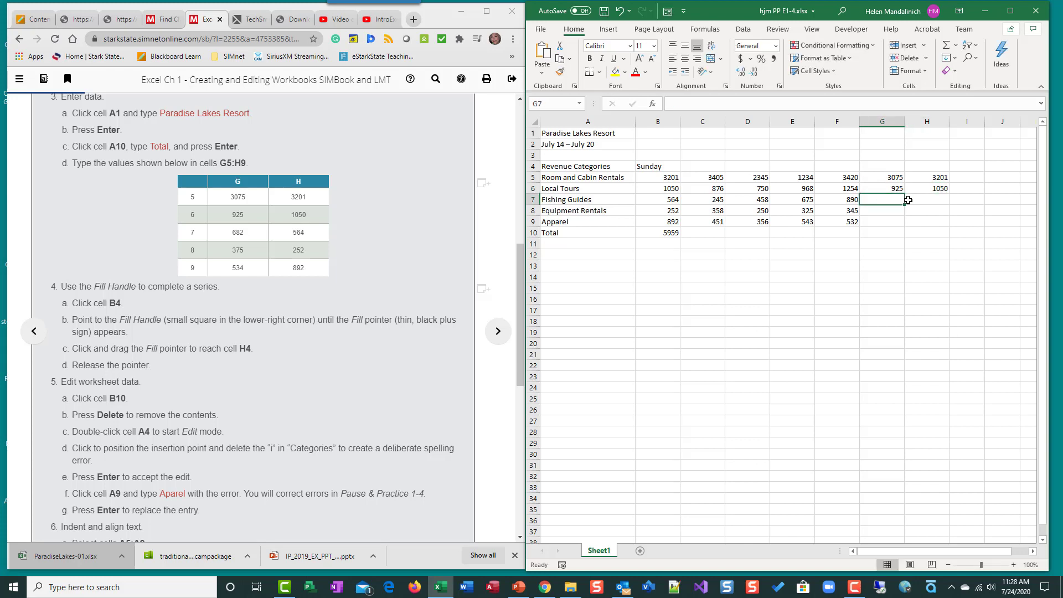
# Complete rows 7 to 9 of columns G and H with 682 and 564, 375 and 252, and 534 and 892.
pyautogui.write('682')
pyautogui.press('Tab')
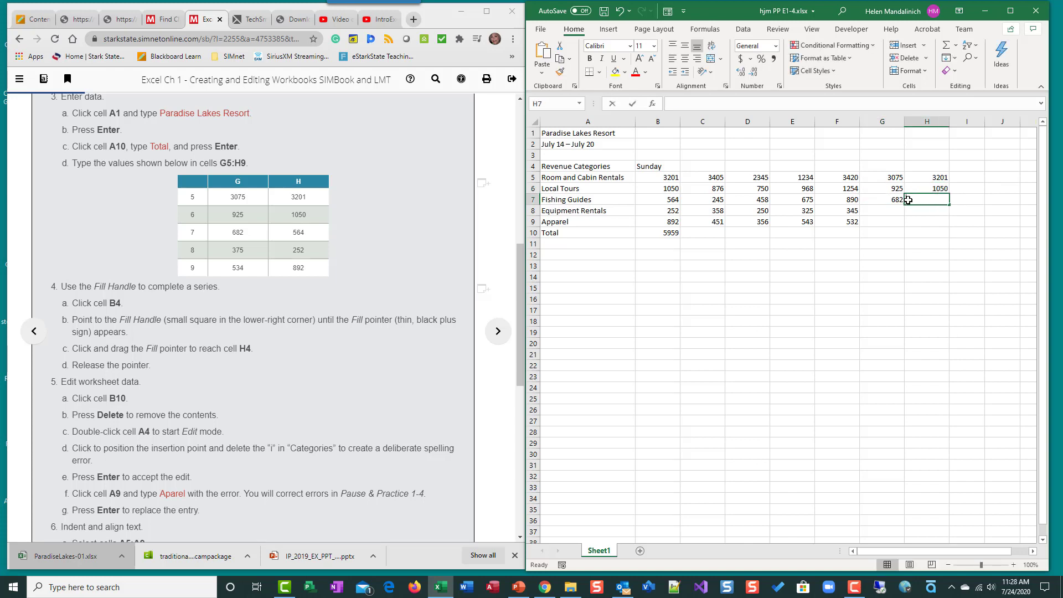
pyautogui.write('564')
pyautogui.press('Return')
pyautogui.write('375')
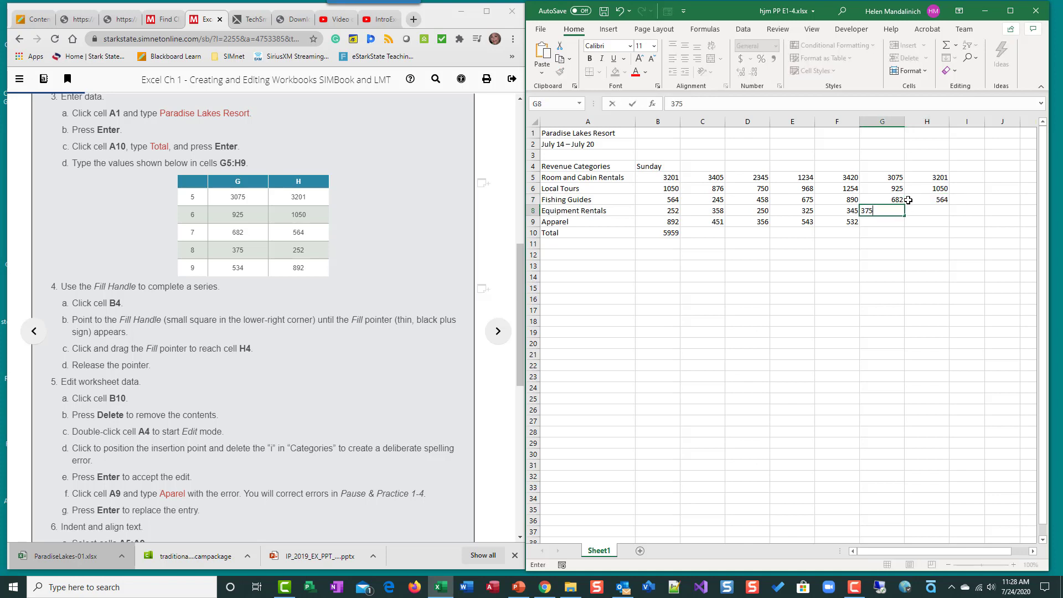
pyautogui.press('Tab')
pyautogui.write('252')
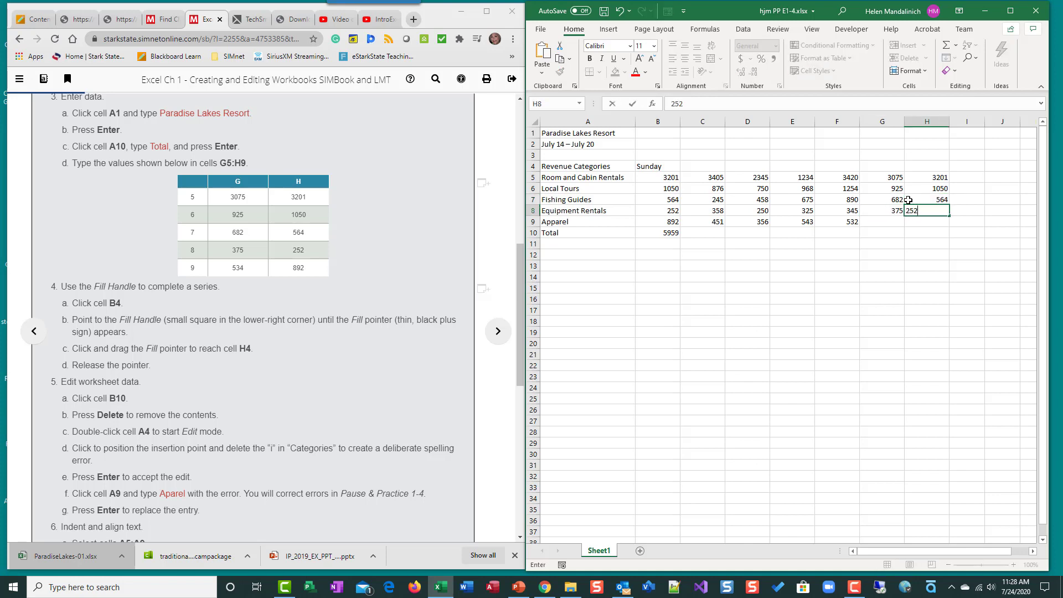
pyautogui.press('Return')
pyautogui.write('534')
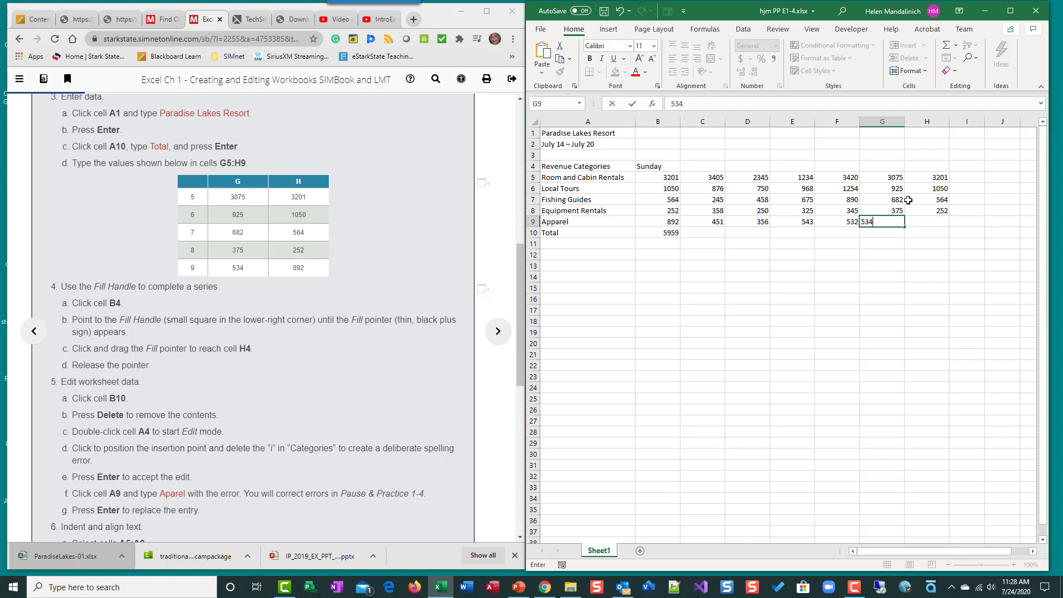
pyautogui.press('Tab')
pyautogui.write('892')
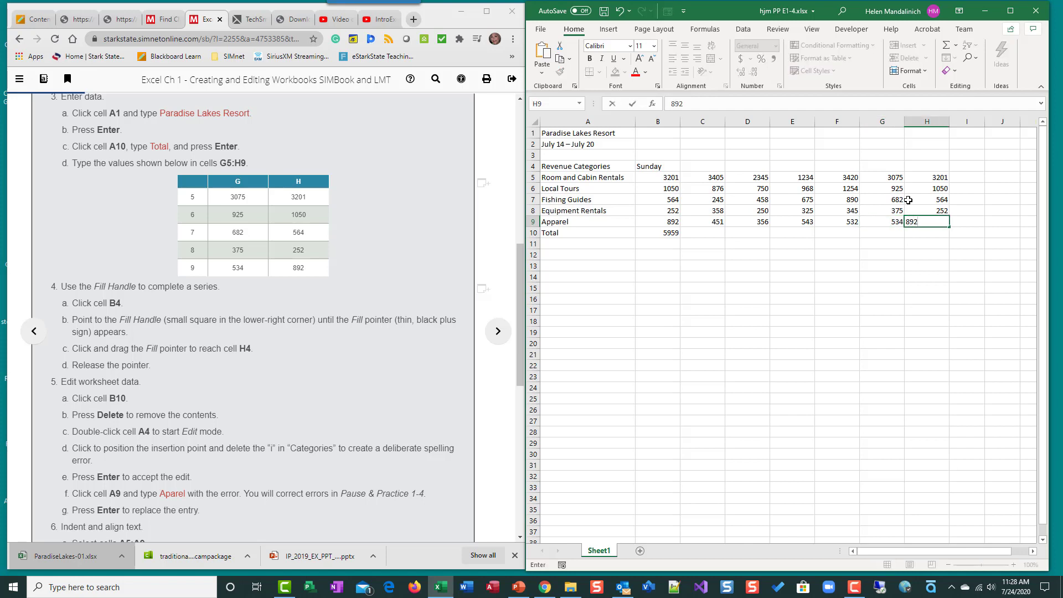
pyautogui.press('Return')
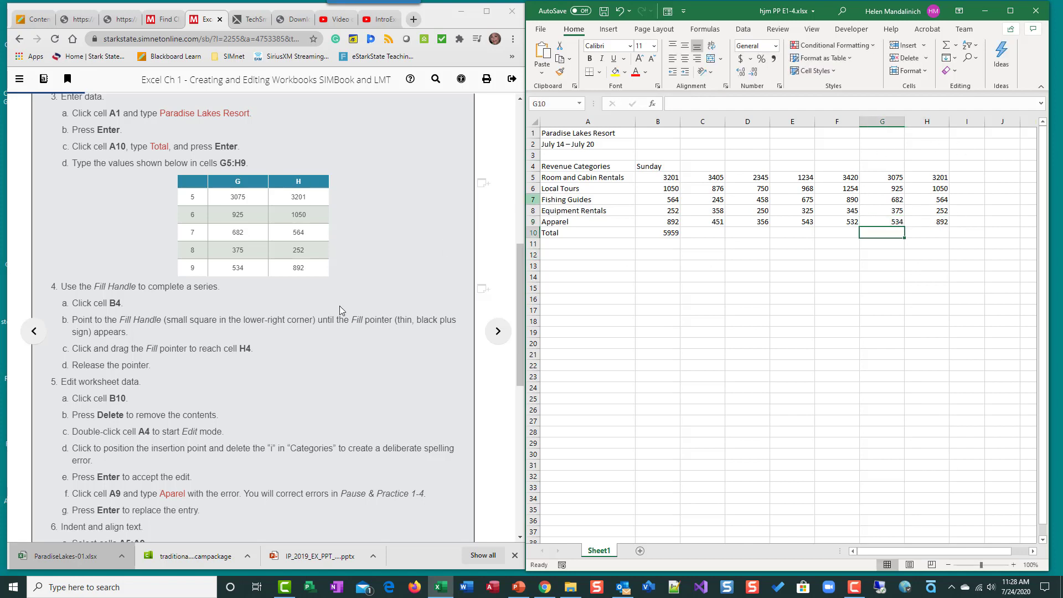
# Fill the weekday series from Sunday in cell B4 across to Saturday in cell H4.
pyautogui.scroll(-3, 224, 363)
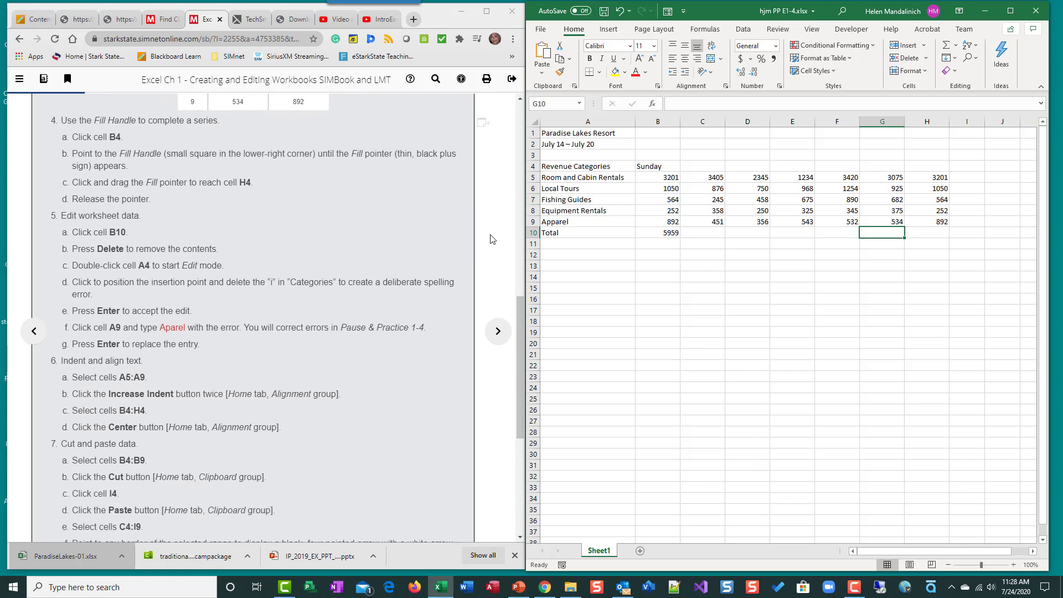
pyautogui.click(654, 164)
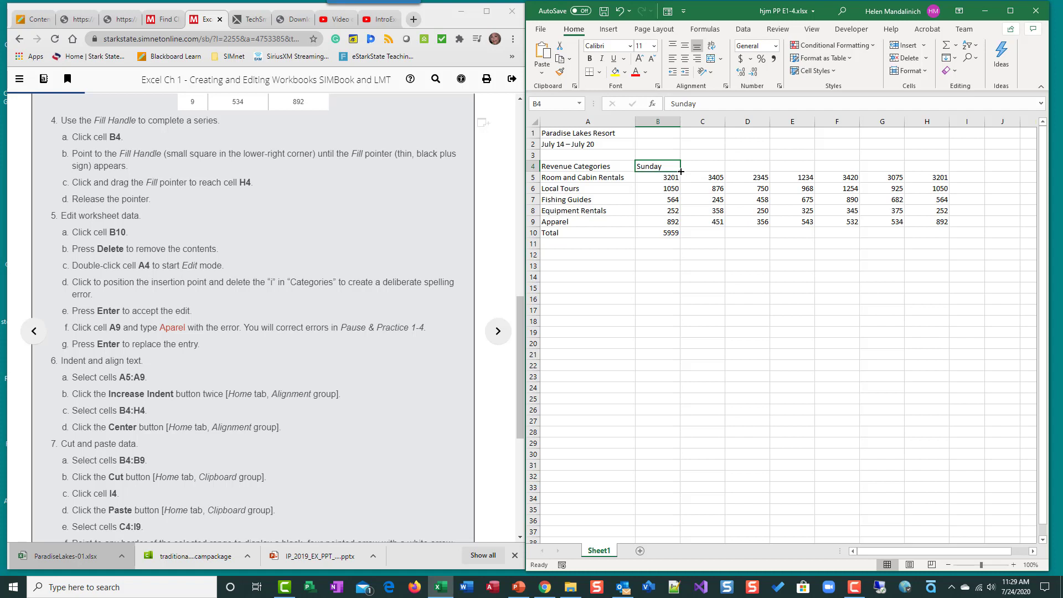
pyautogui.moveTo(680, 172); pyautogui.dragTo(702, 171)
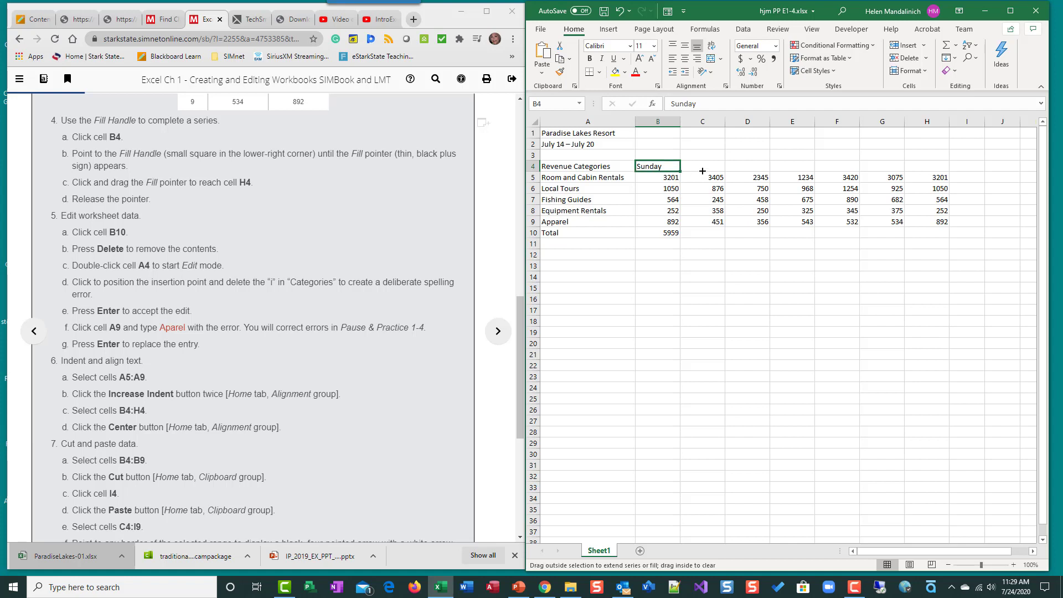
pyautogui.moveTo(702, 171); pyautogui.dragTo(935, 176)
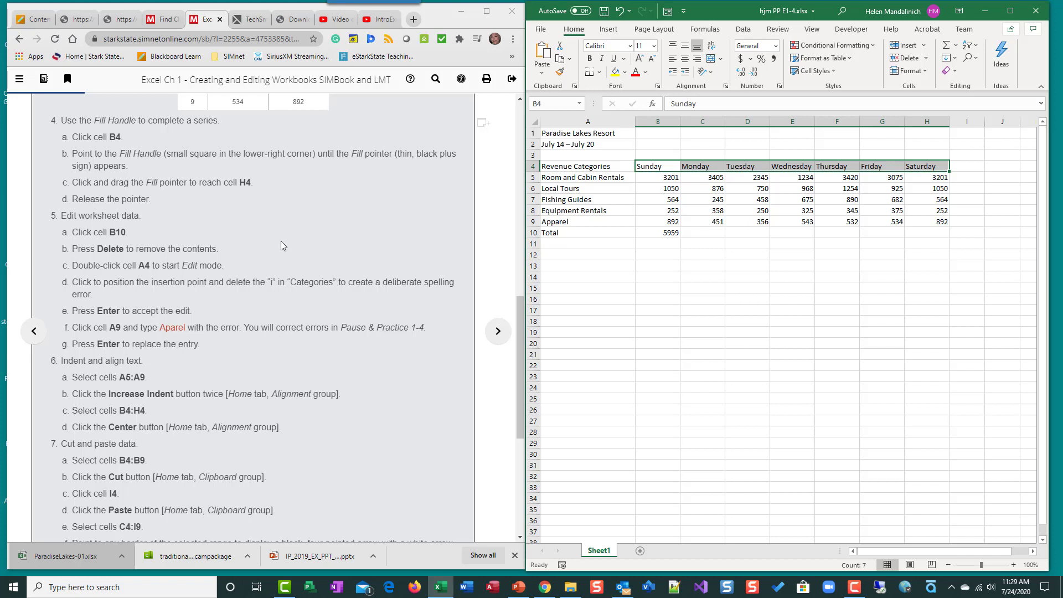
pyautogui.scroll(-1, 221, 285)
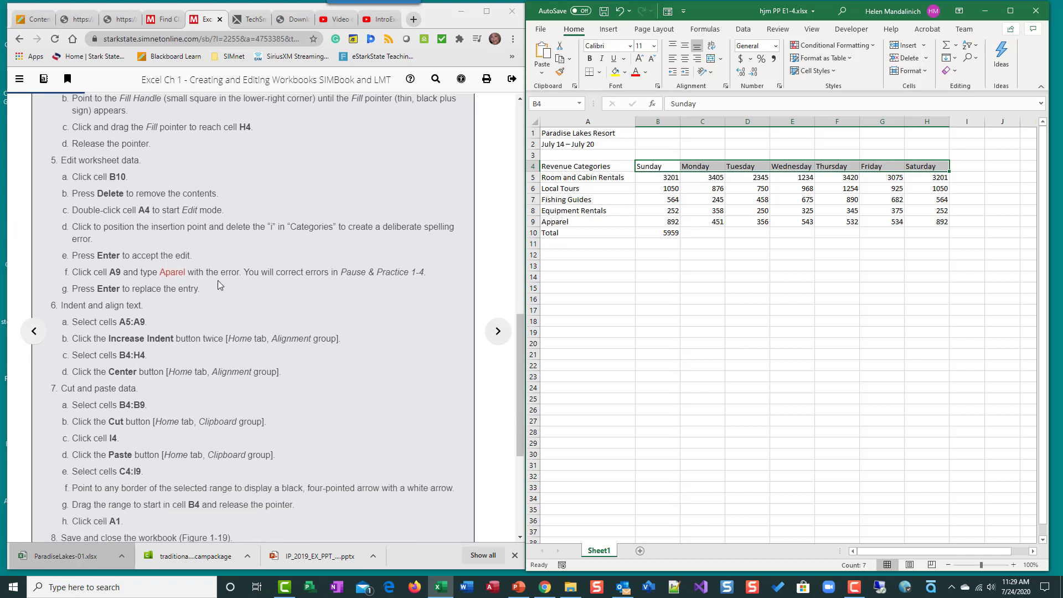
# Clear the contents of cell B10 and edit the heading in cell A4 to read Revenue Categores.
pyautogui.click(656, 234)
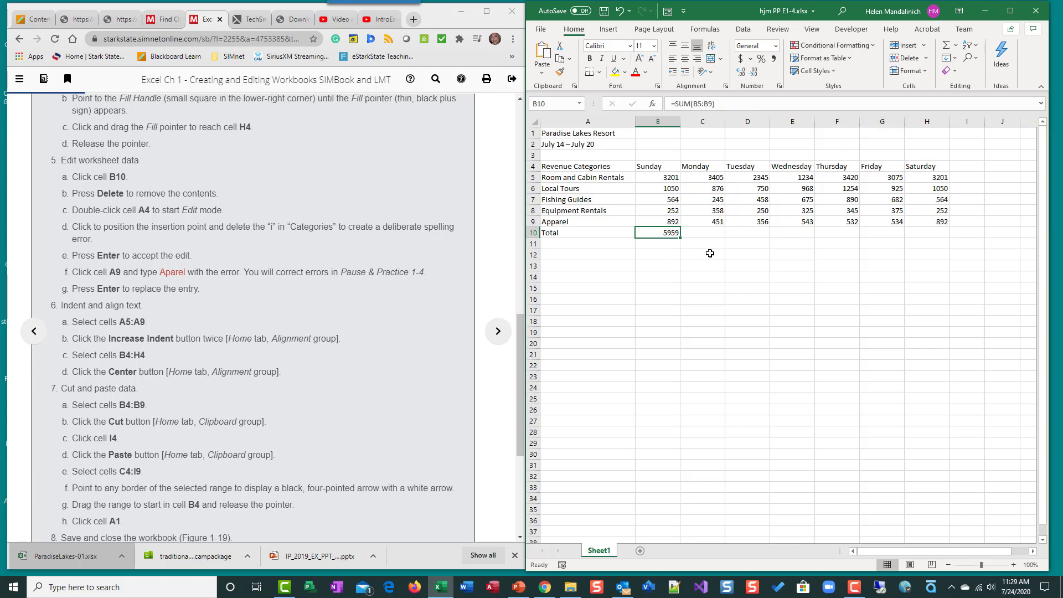
pyautogui.press('Delete')
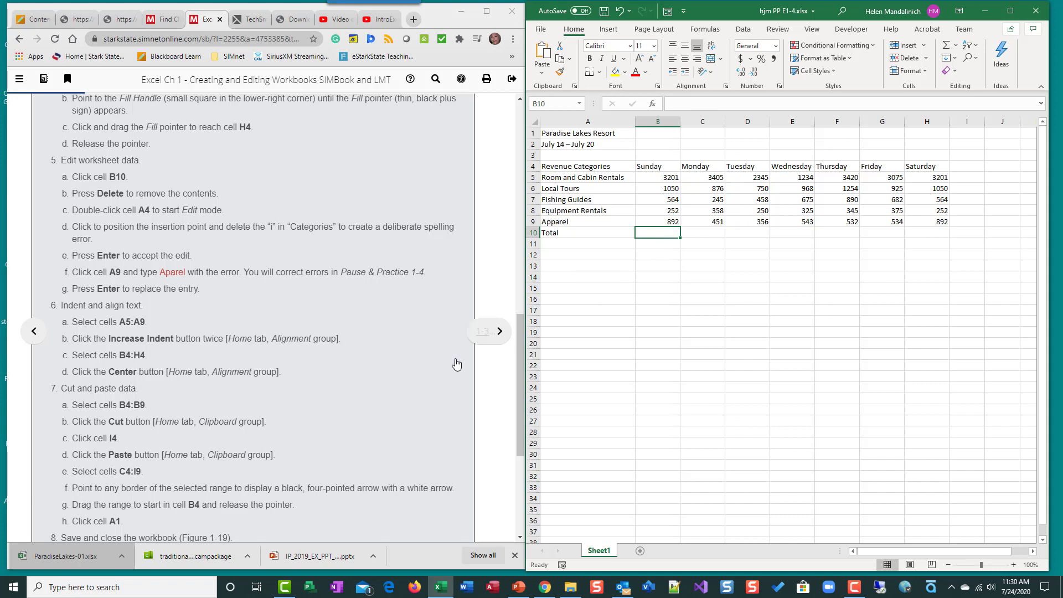
pyautogui.scroll(-1, 427, 318)
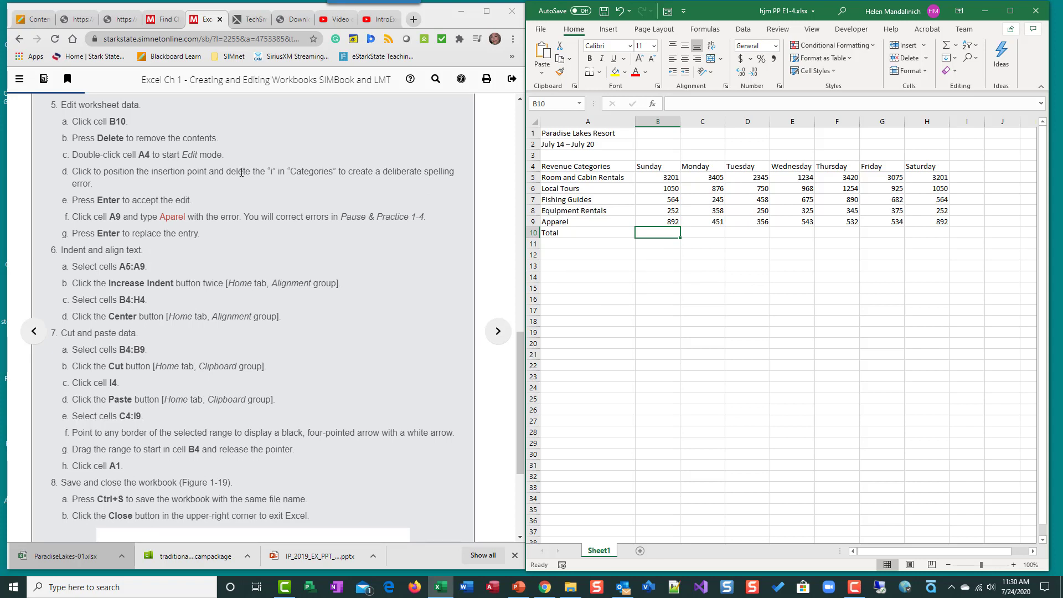
pyautogui.doubleClick(577, 165)
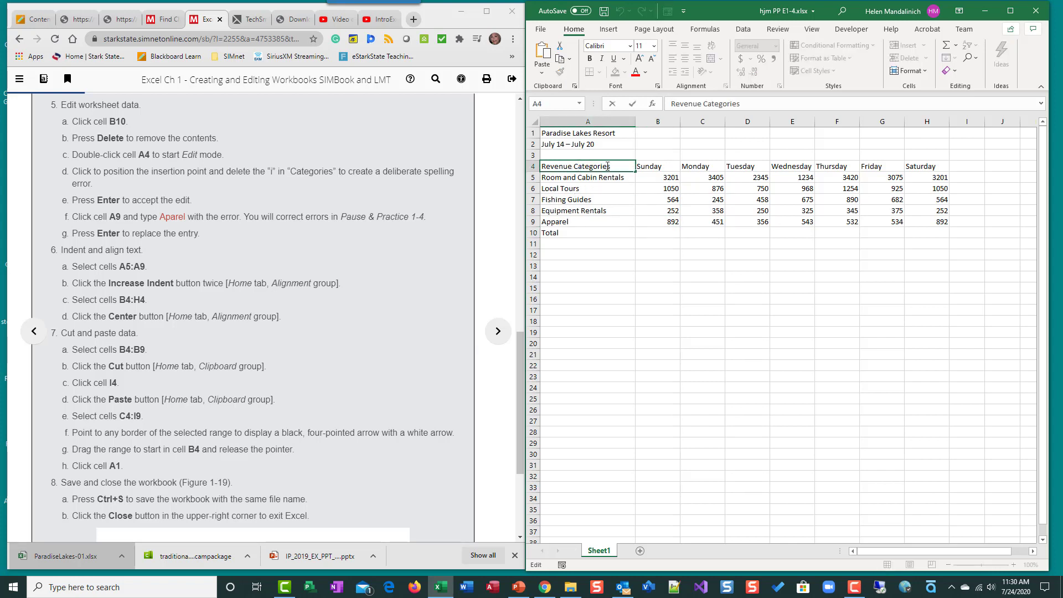
pyautogui.press('Right')
pyautogui.press('Right')
pyautogui.press('Delete')
pyautogui.press('Return')
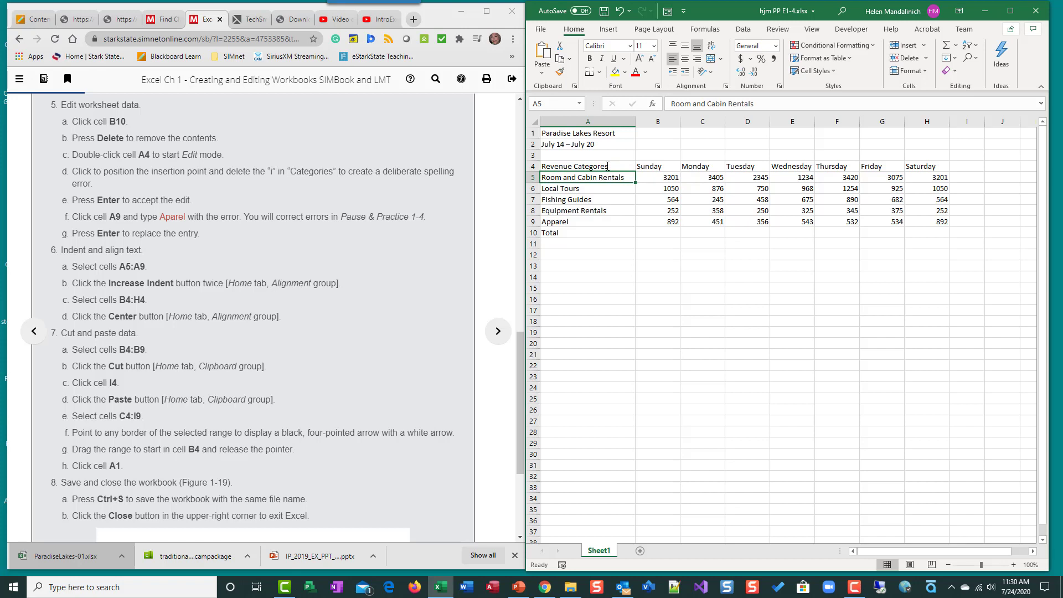
# Change the category label in cell A9 to the deliberately misspelled Aparel.
pyautogui.press('Down')
pyautogui.press('Down')
pyautogui.press('Down')
pyautogui.press('Down')
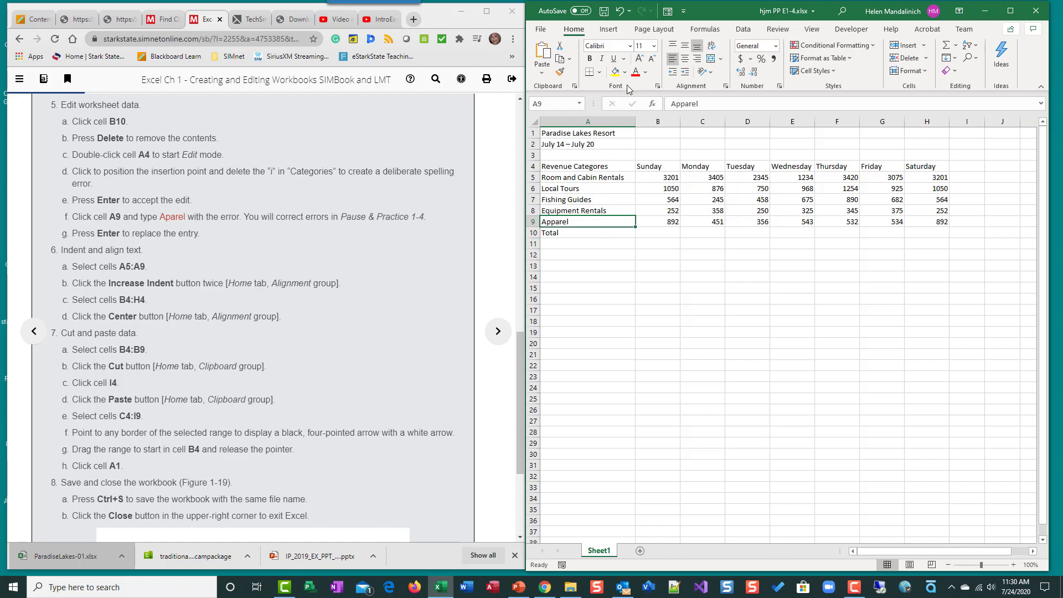
pyautogui.press('F2')
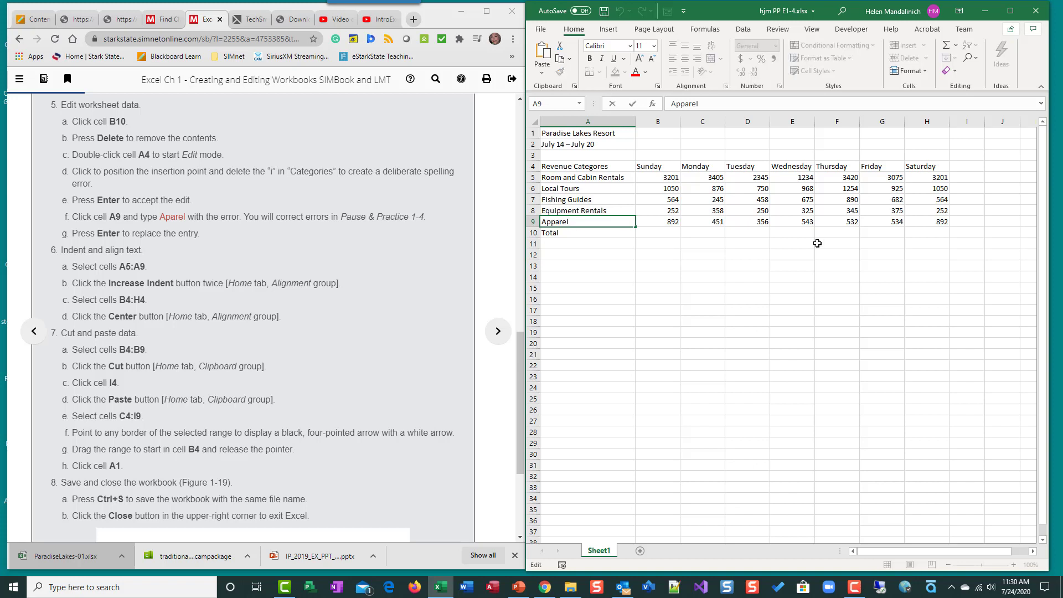
pyautogui.press('BackSpace')
pyautogui.press('Return')
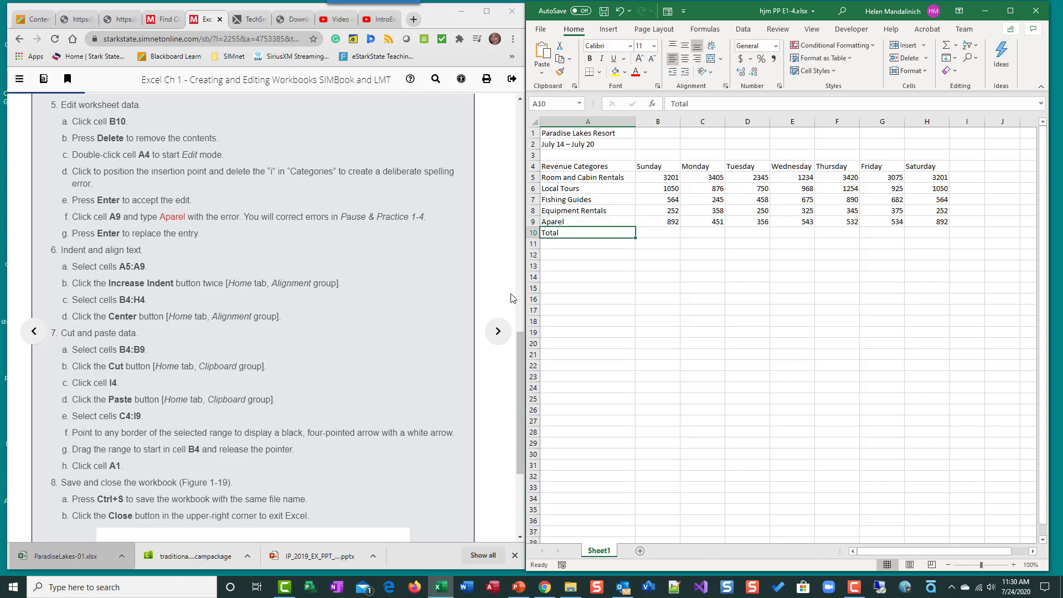
pyautogui.doubleClick(607, 182)
pyautogui.doubleClick(592, 236)
pyautogui.click(643, 291)
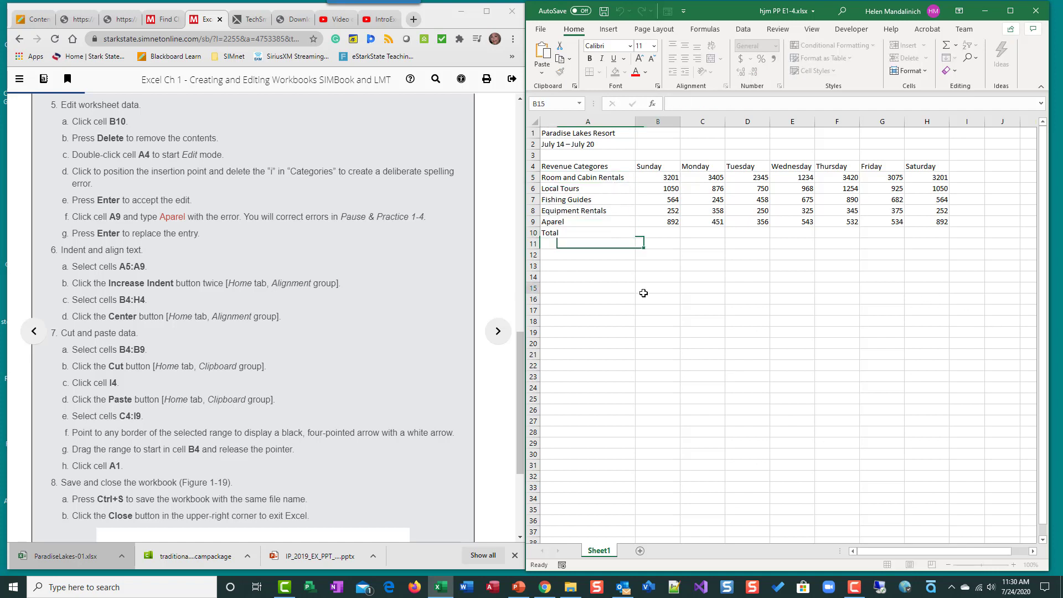
pyautogui.click(565, 185)
pyautogui.press('F2')
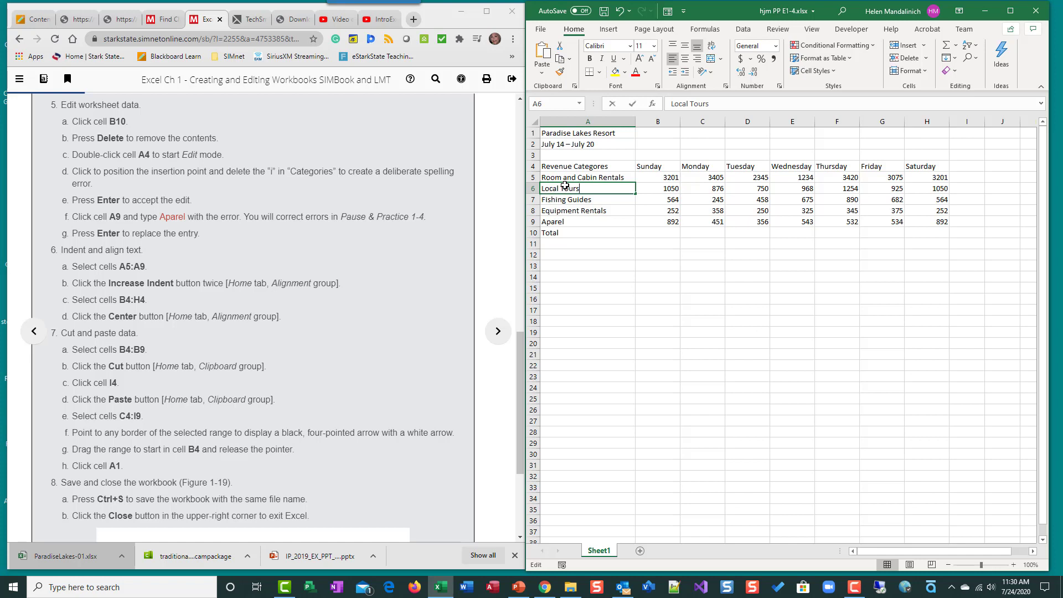
pyautogui.click(726, 321)
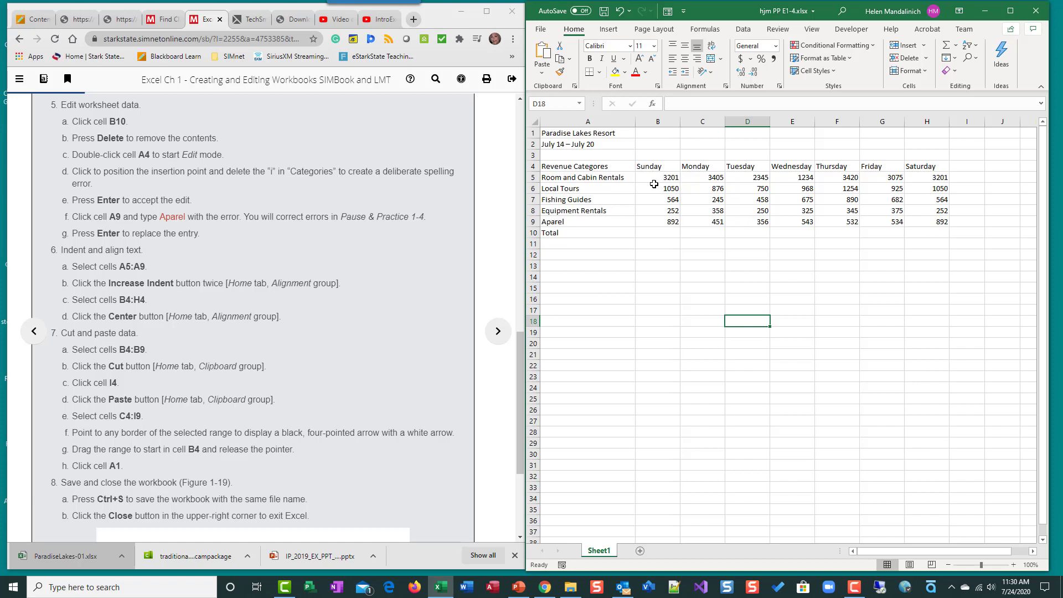
# Increase the indent of the revenue category labels in cells A5:A9 by two levels.
pyautogui.scroll(-2, 357, 353)
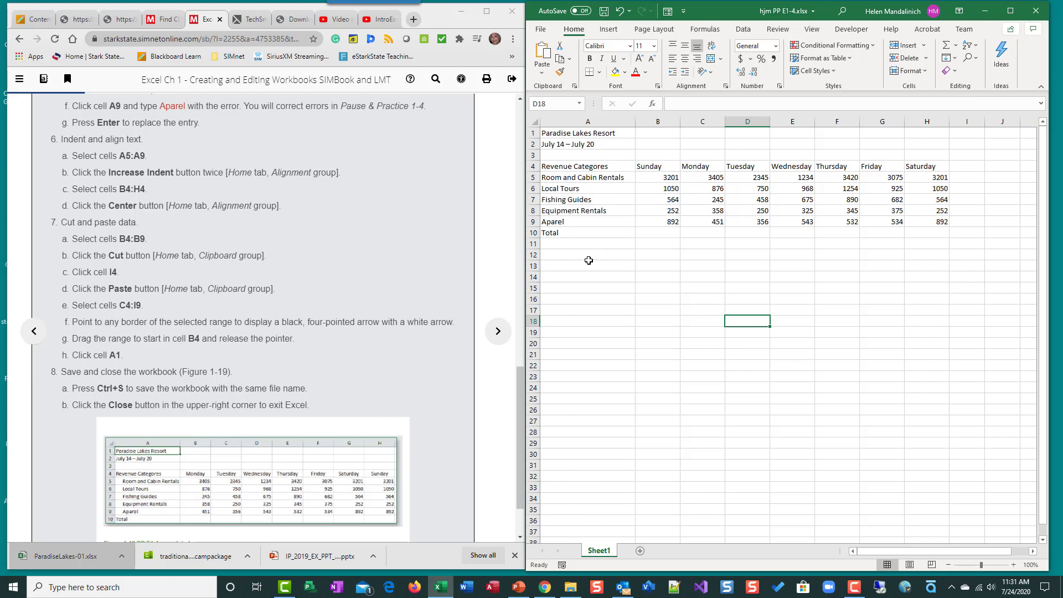
pyautogui.click(586, 177)
pyautogui.moveTo(586, 178); pyautogui.dragTo(587, 221)
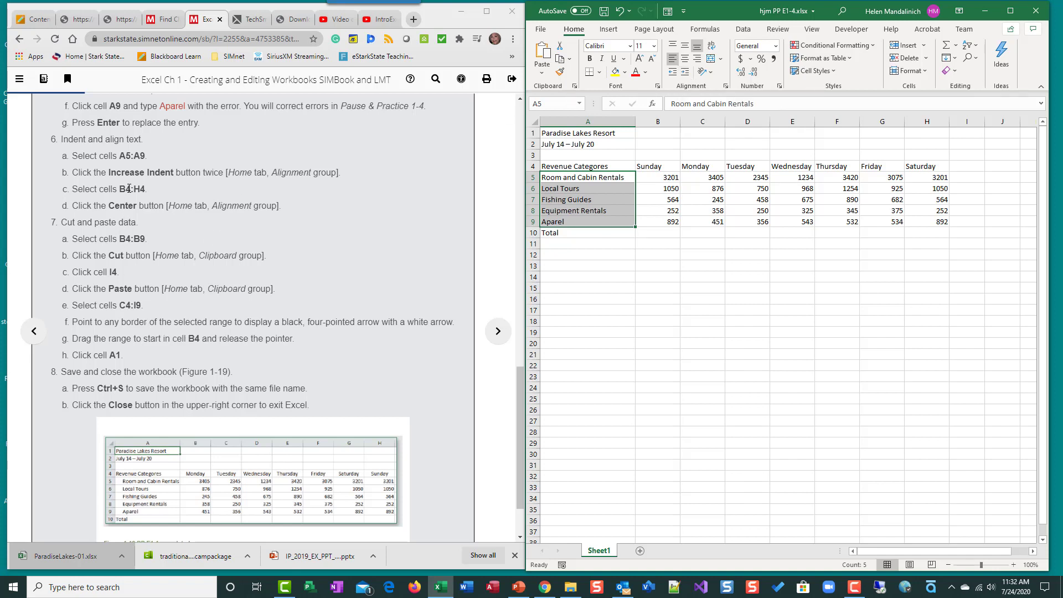
pyautogui.click(685, 72)
pyautogui.click(686, 72)
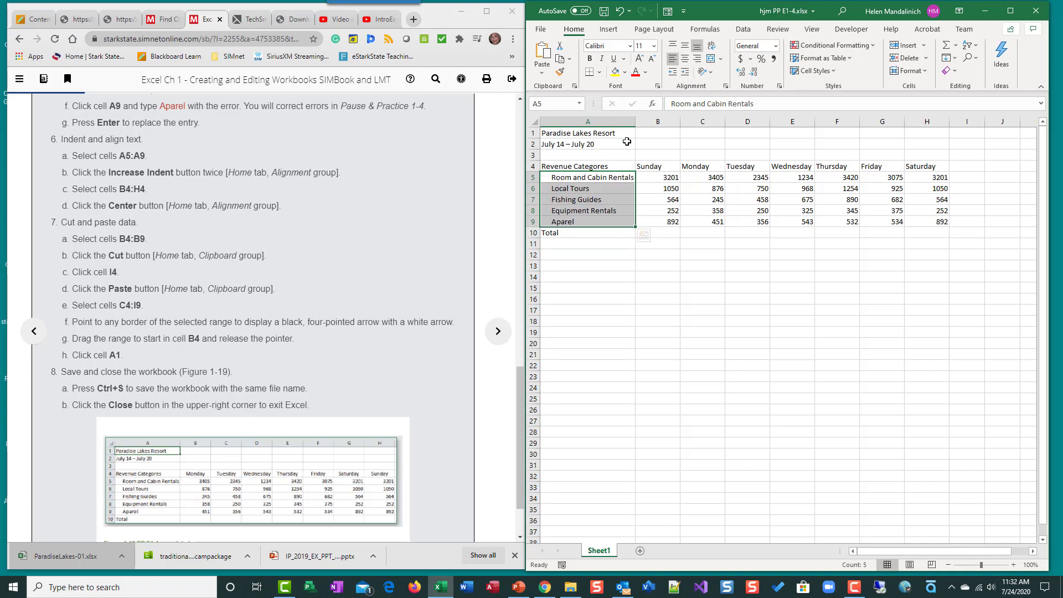
pyautogui.click(736, 298)
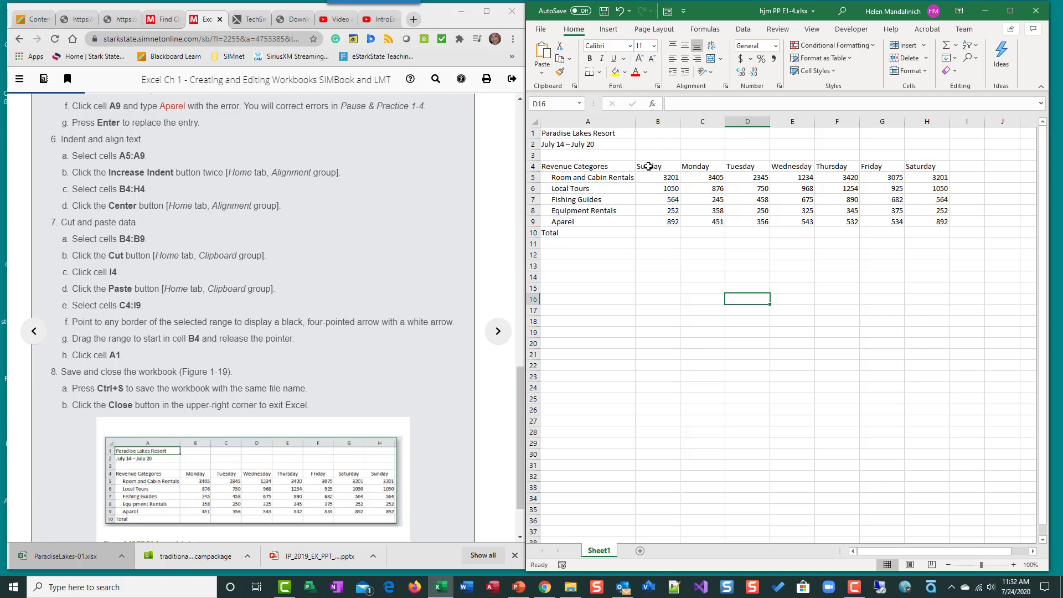
# Center the weekday headings in cells B4:H4 horizontally.
pyautogui.moveTo(645, 166); pyautogui.dragTo(917, 171)
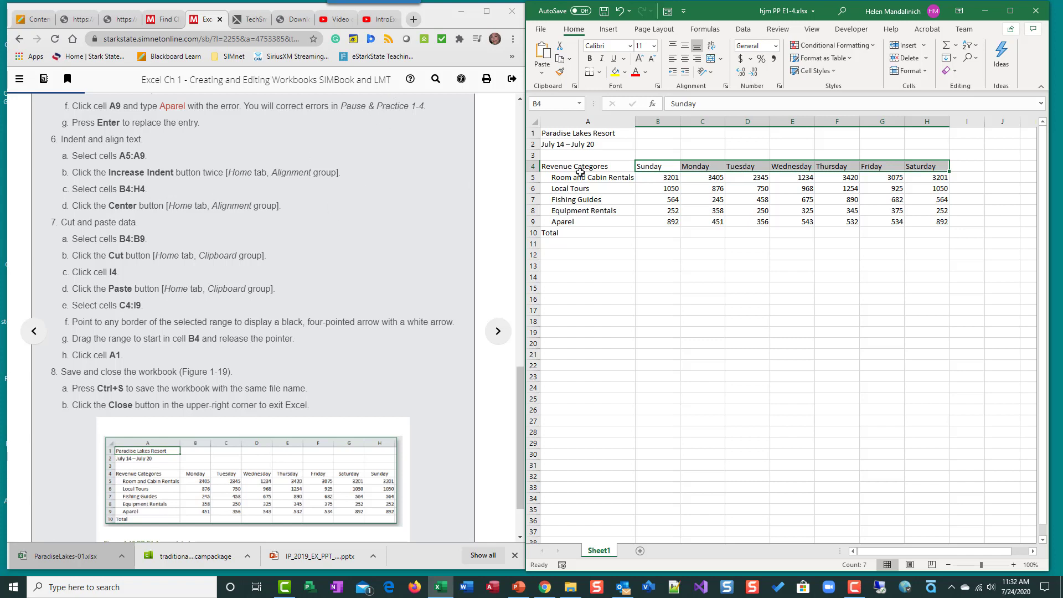
pyautogui.click(686, 65)
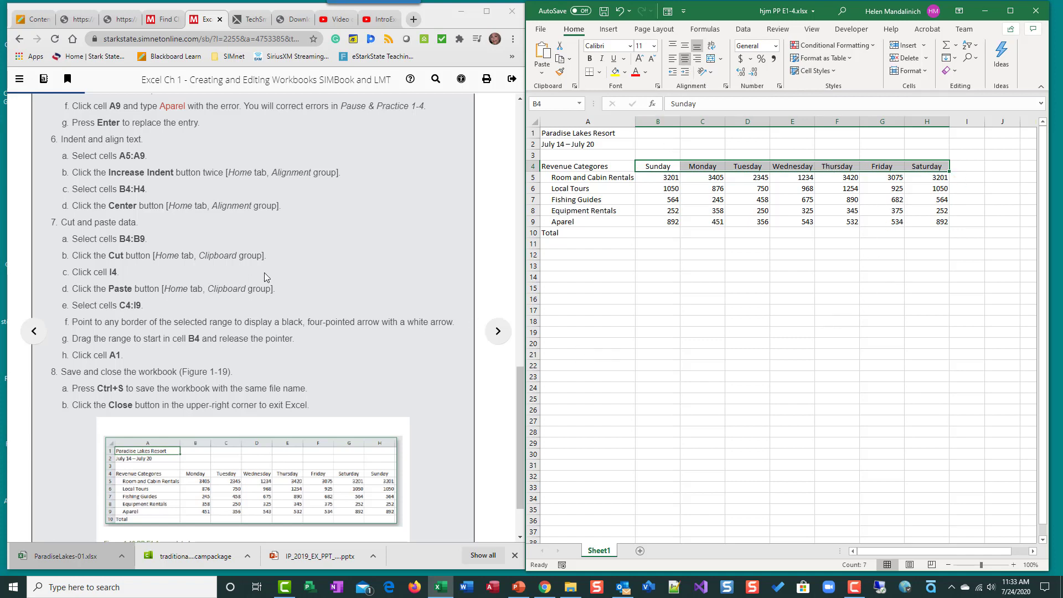
pyautogui.scroll(-2, 264, 272)
pyautogui.click(610, 333)
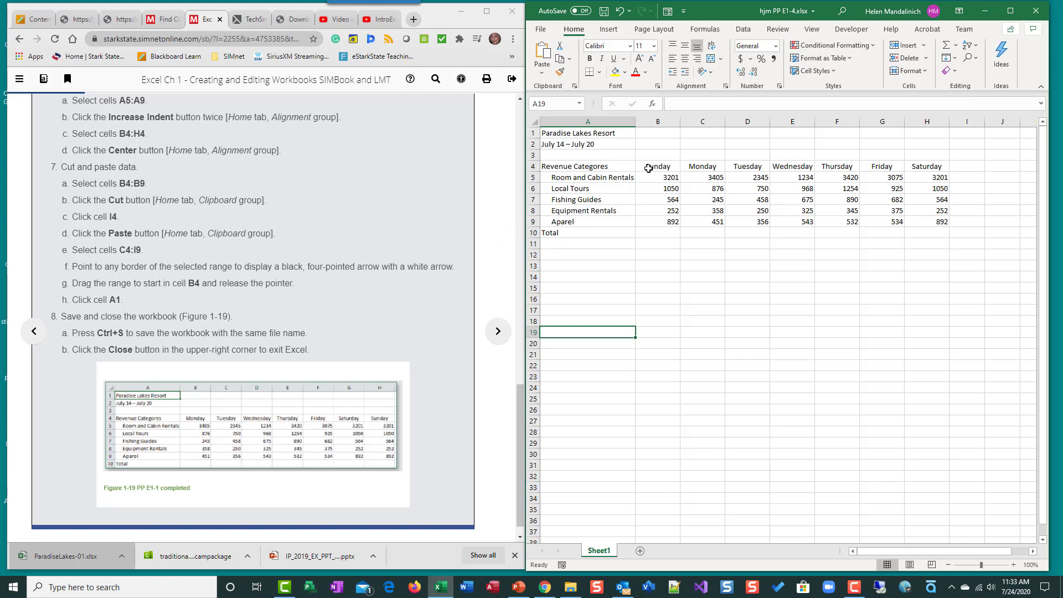
# Cut the Sunday data in cells B4:B9 and paste it starting in cell I4.
pyautogui.moveTo(650, 166); pyautogui.dragTo(652, 223)
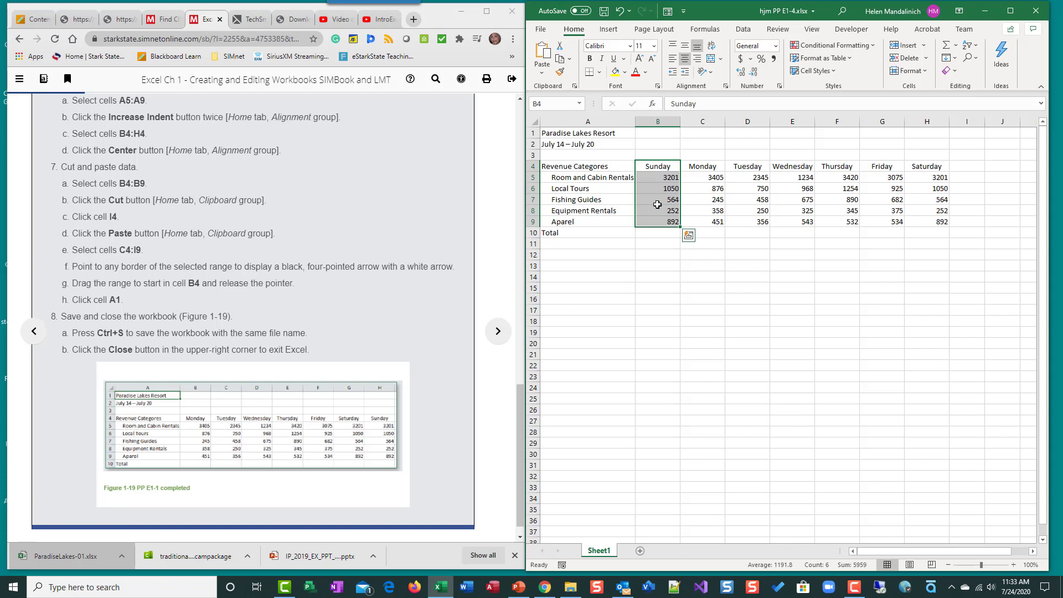
pyautogui.click(560, 48)
pyautogui.click(560, 49)
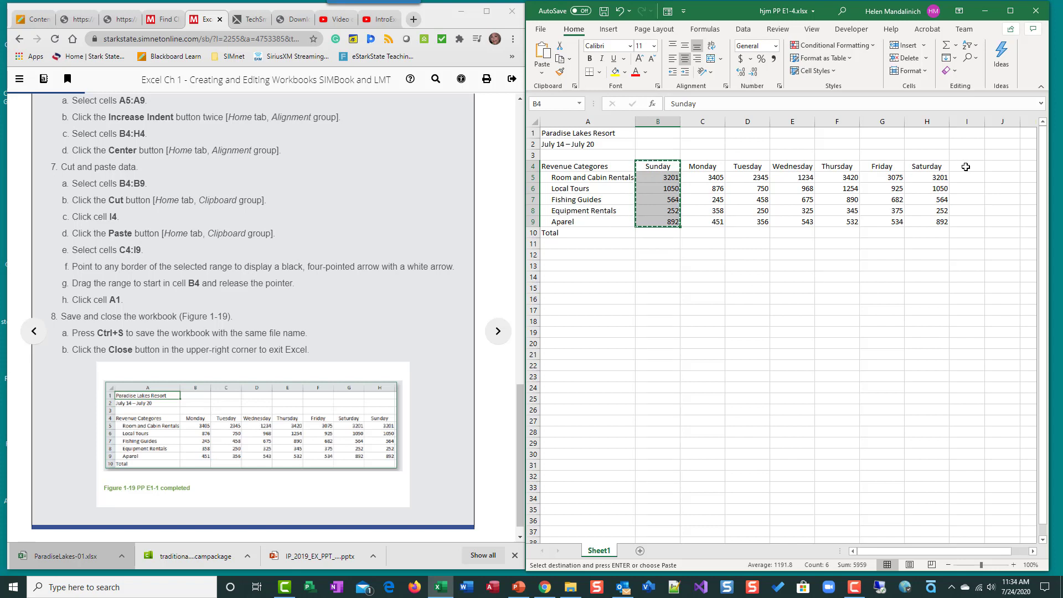
pyautogui.click(965, 167)
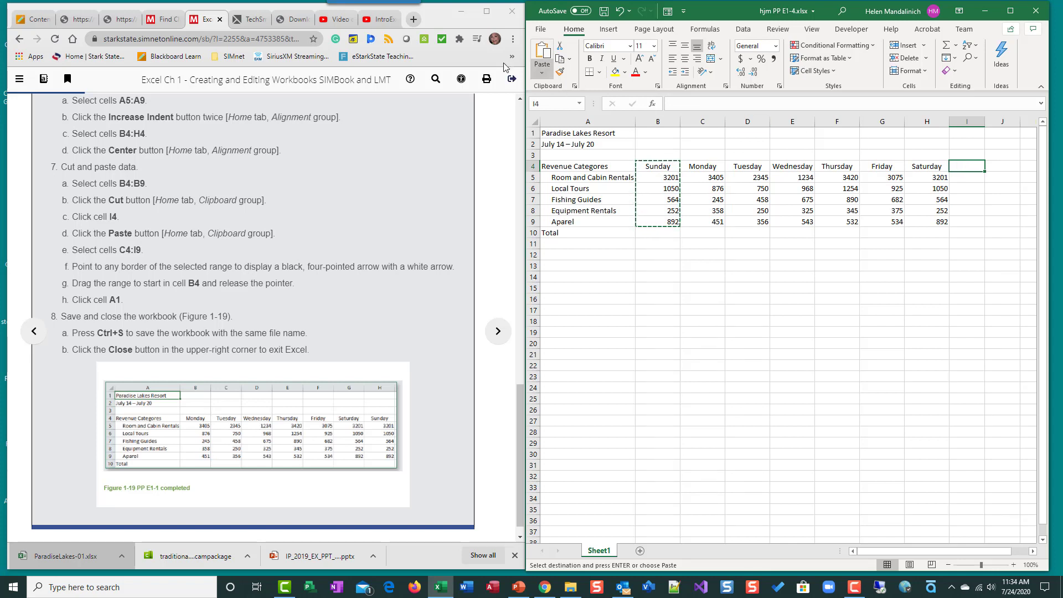
pyautogui.click(550, 54)
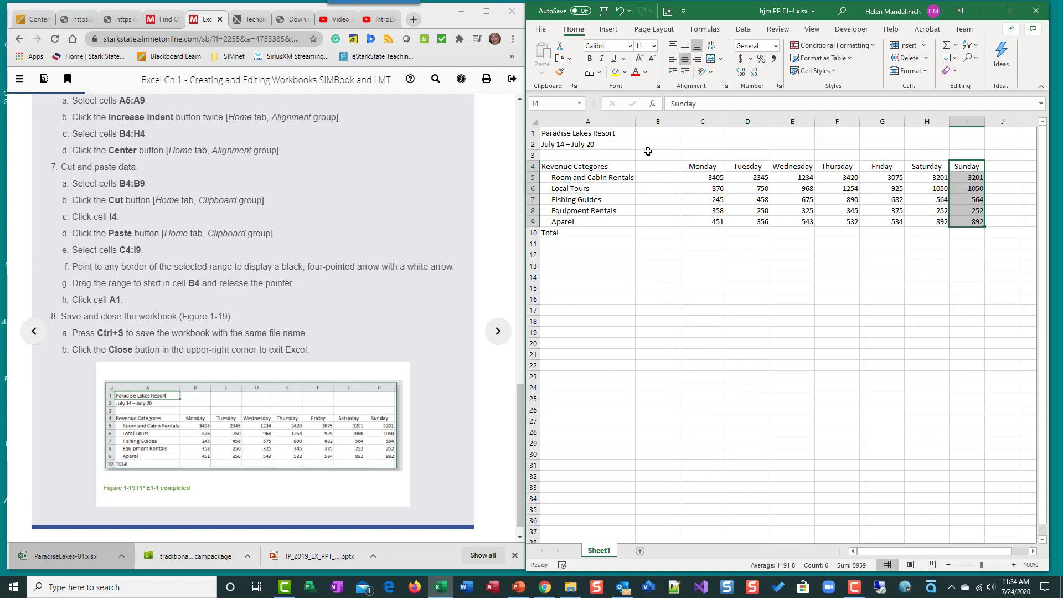
# Move the Monday to Sunday range C4:I9 so that it starts in cell B4.
pyautogui.click(702, 166)
pyautogui.moveTo(701, 167); pyautogui.dragTo(956, 224)
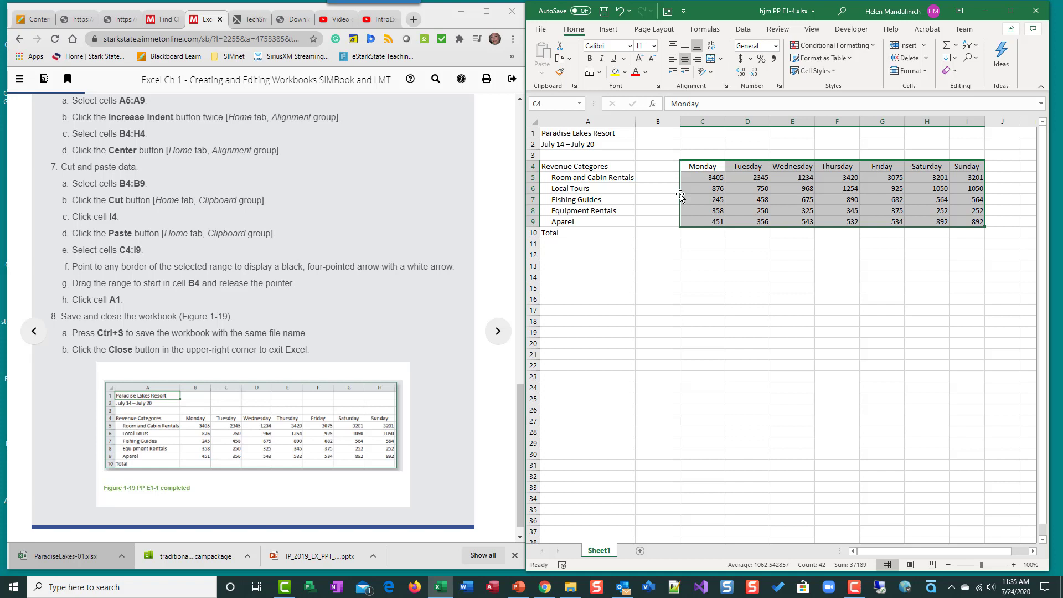
pyautogui.moveTo(680, 196); pyautogui.dragTo(679, 198)
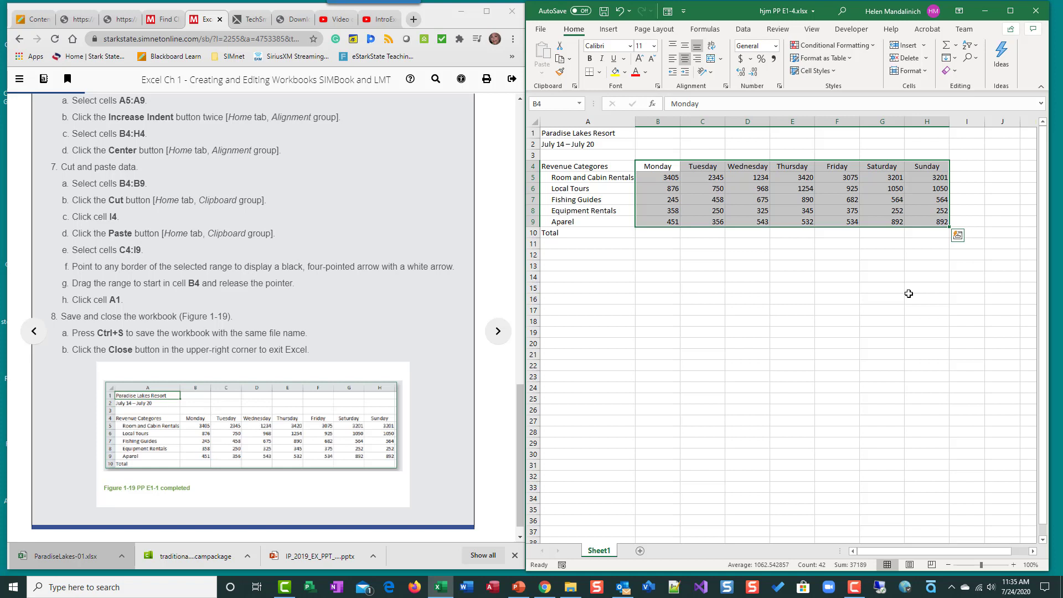
# Select cell A1 and save the workbook under its existing file name.
pyautogui.click(617, 136)
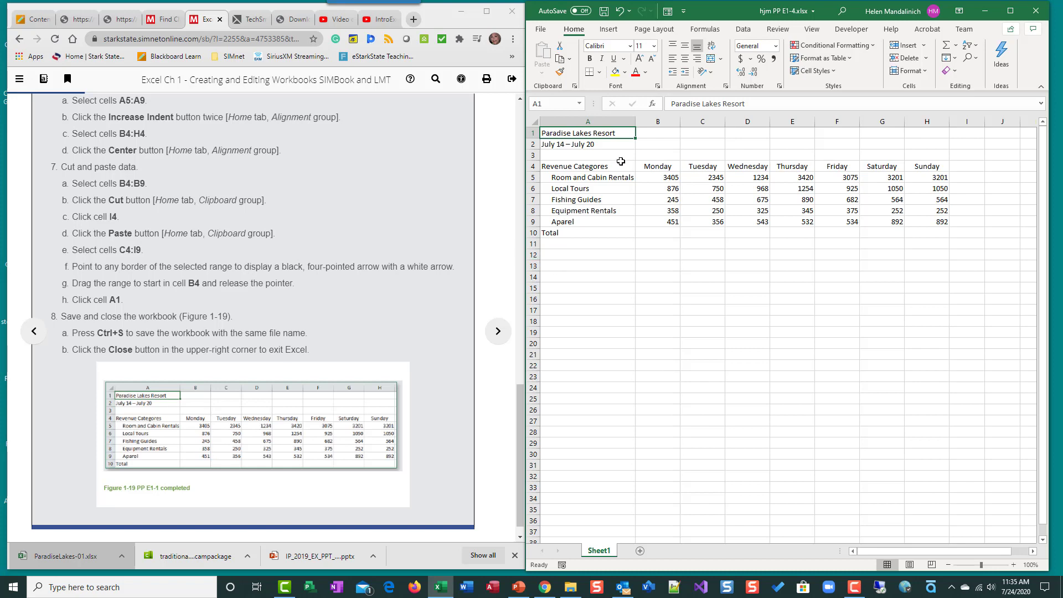
pyautogui.click(604, 11)
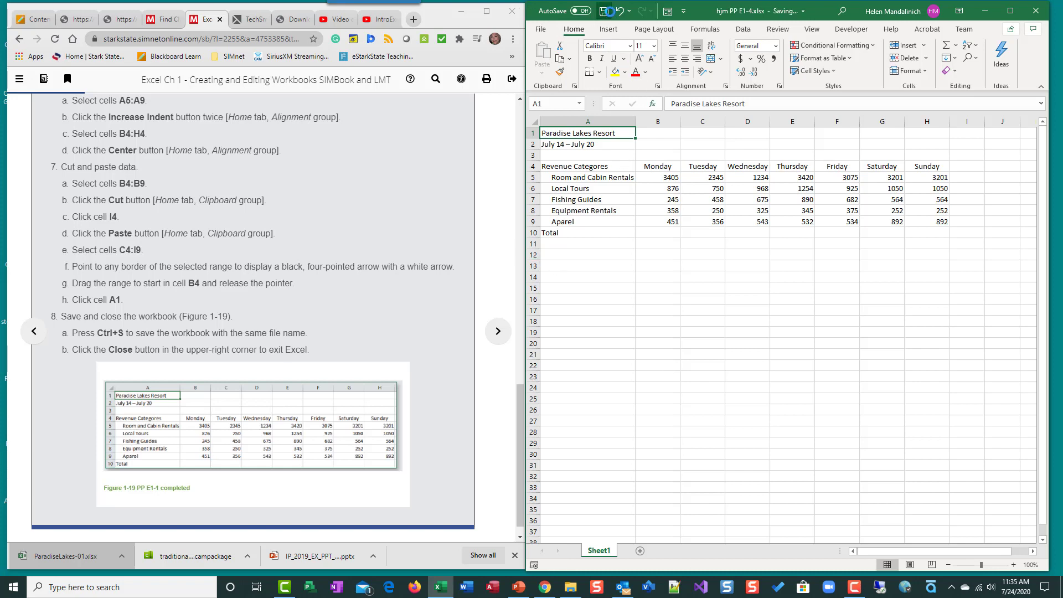
pyautogui.scroll(3, 365, 294)
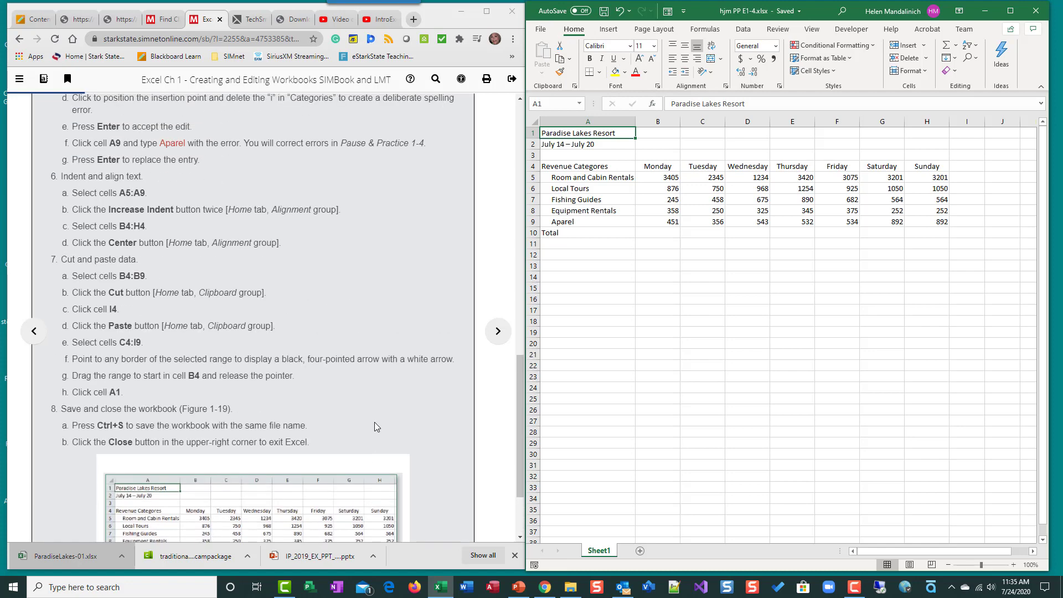